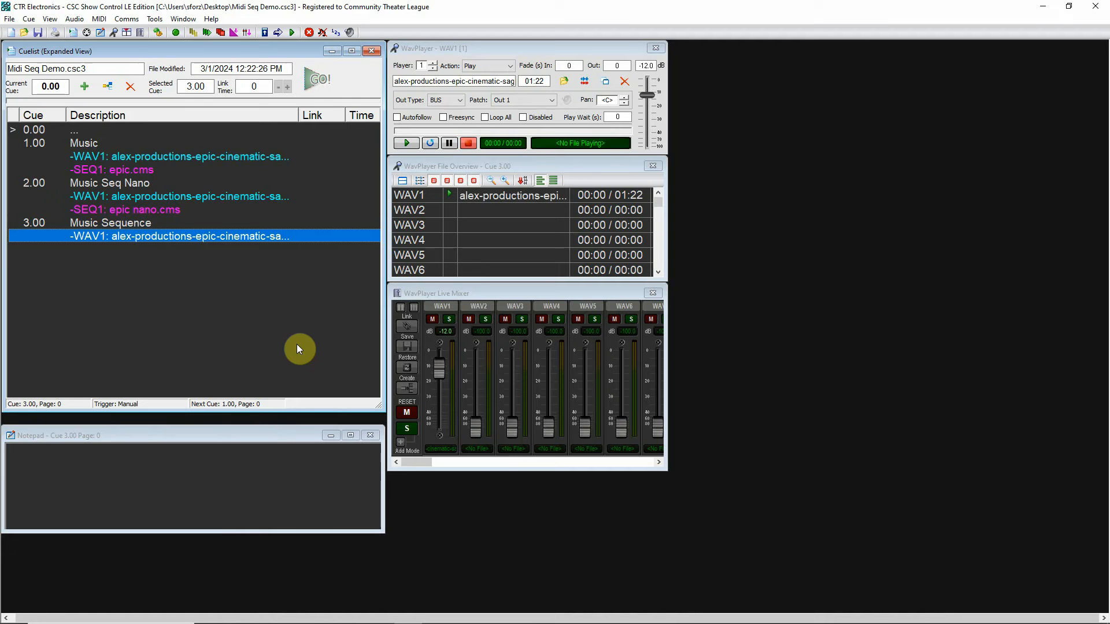
Open the waveform of the Music Sequence cue's WAV1 audio file and play its opening seconds, stopping shortly after
{"action": "left_click", "coordinate": [123, 220]}
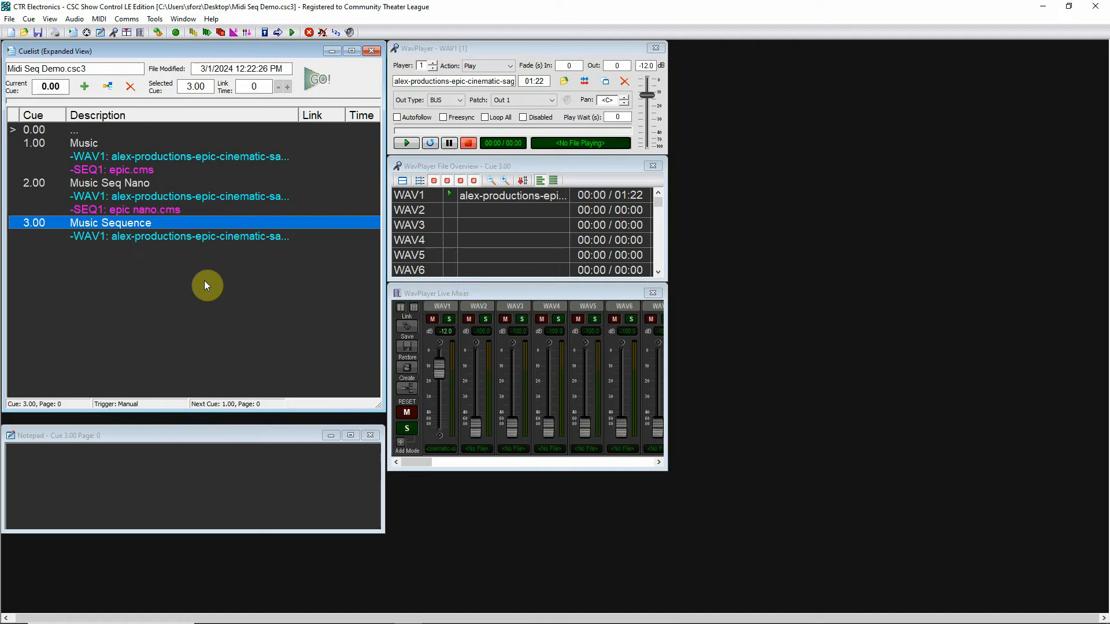
{"action": "left_click", "coordinate": [202, 237]}
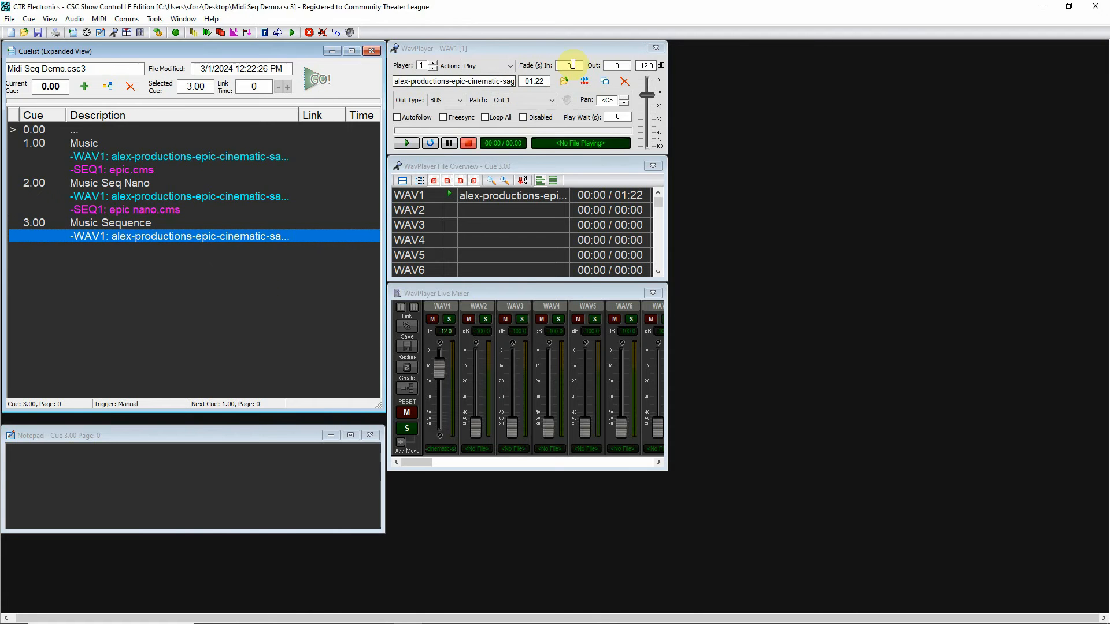
{"action": "left_click", "coordinate": [585, 81]}
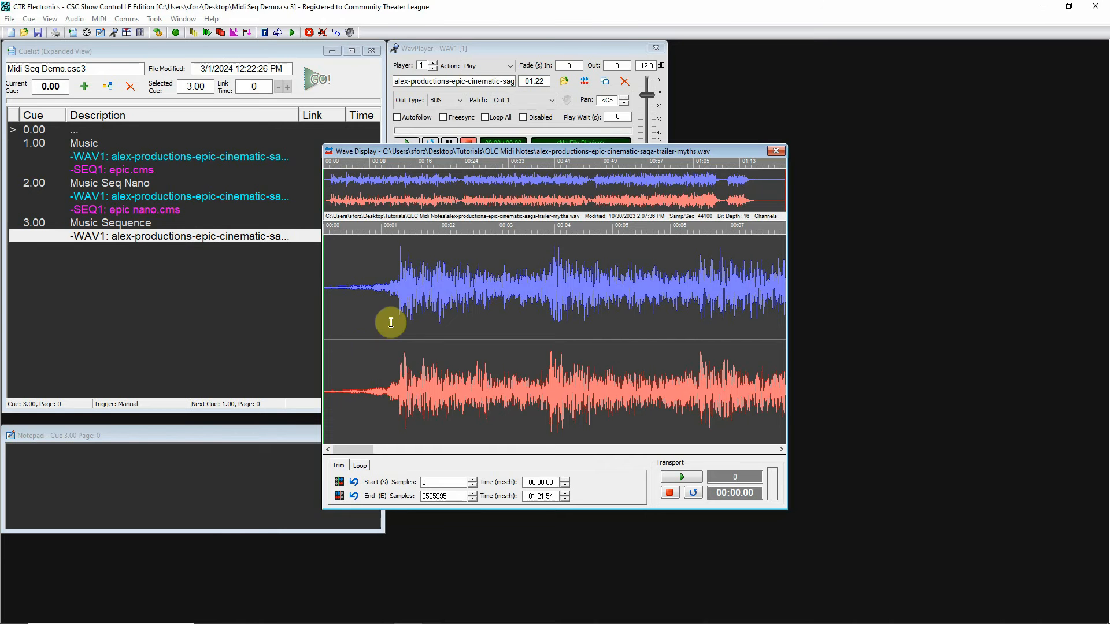
{"action": "left_click", "coordinate": [339, 315]}
{"action": "left_click", "coordinate": [682, 477]}
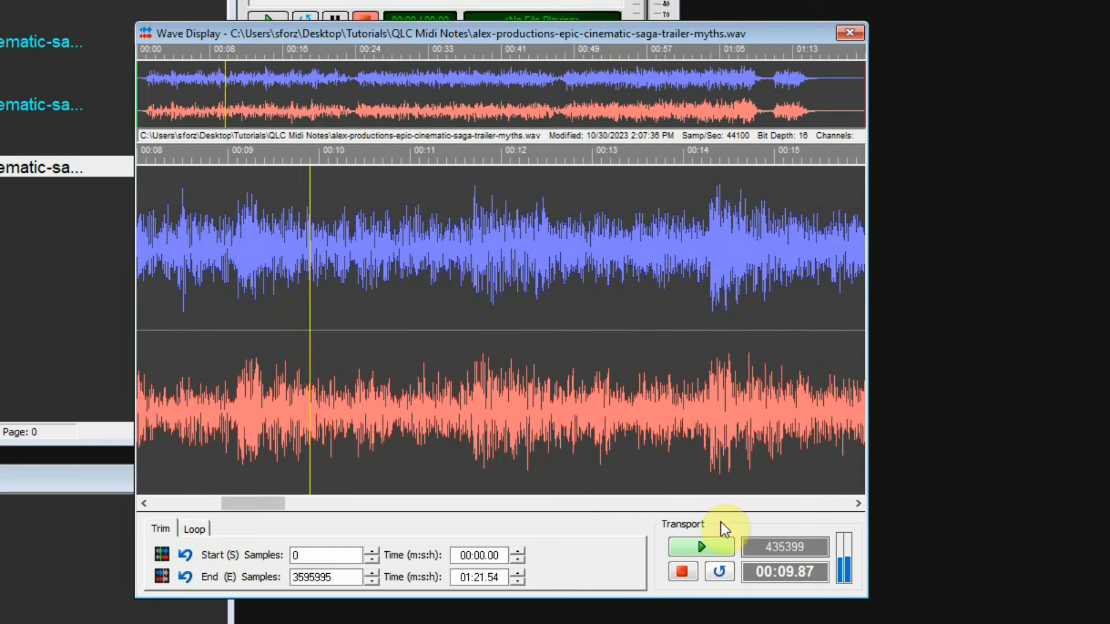
{"action": "left_click", "coordinate": [684, 570]}
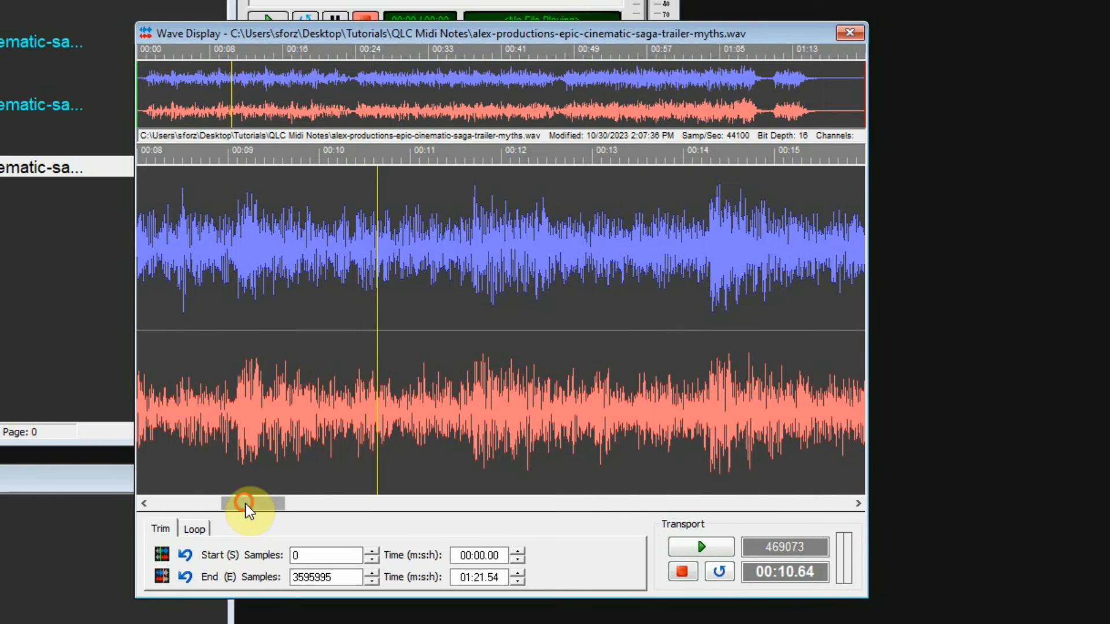
Check the times of the first three loud peaks near the start of the waveform, and close the wave display
{"action": "left_click_drag", "start_coordinate": [245, 504], "coordinate": [153, 518]}
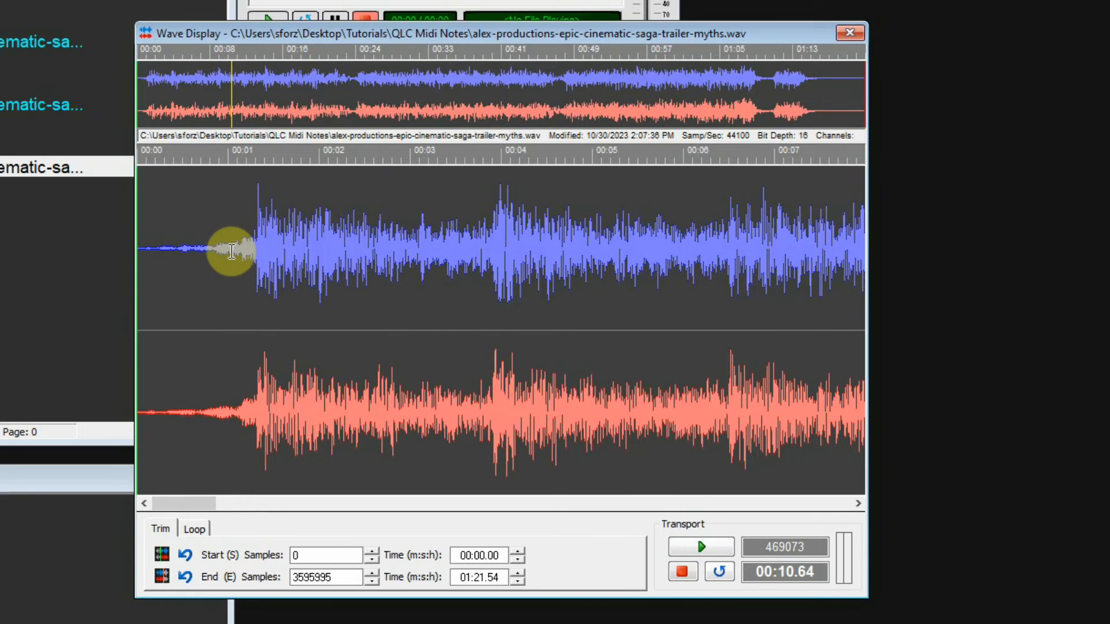
{"action": "left_click", "coordinate": [258, 256]}
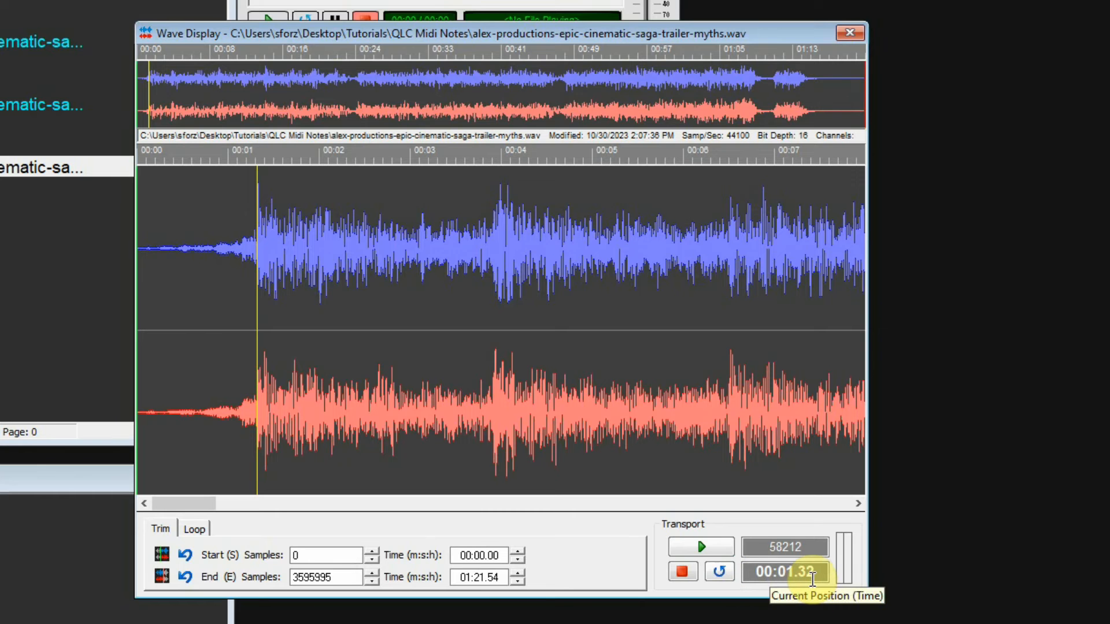
{"action": "left_click", "coordinate": [500, 257]}
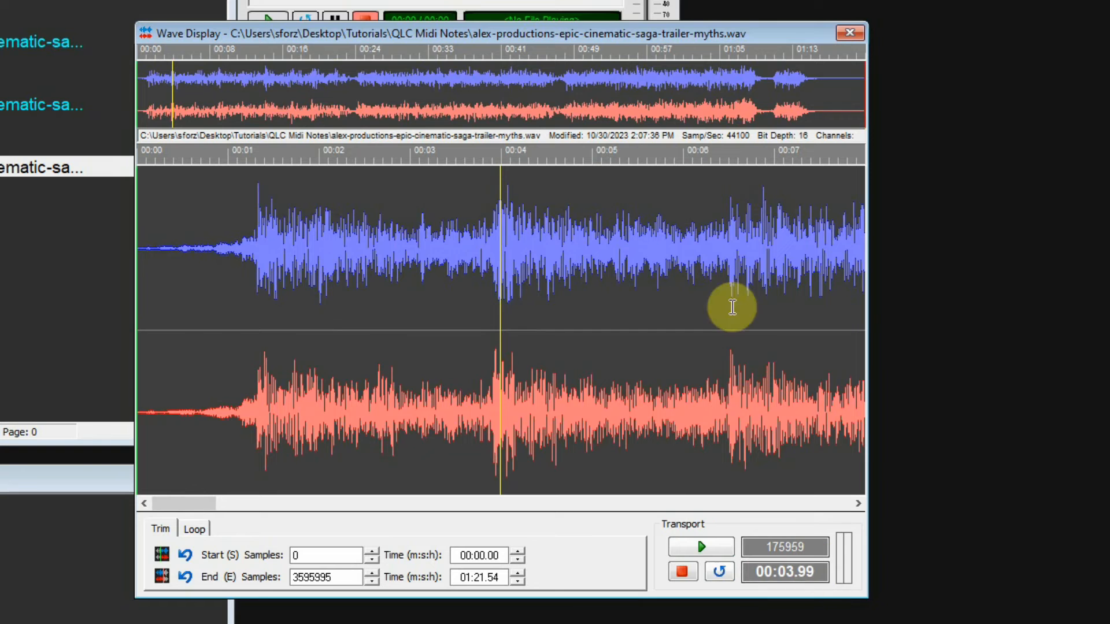
{"action": "left_click", "coordinate": [739, 251]}
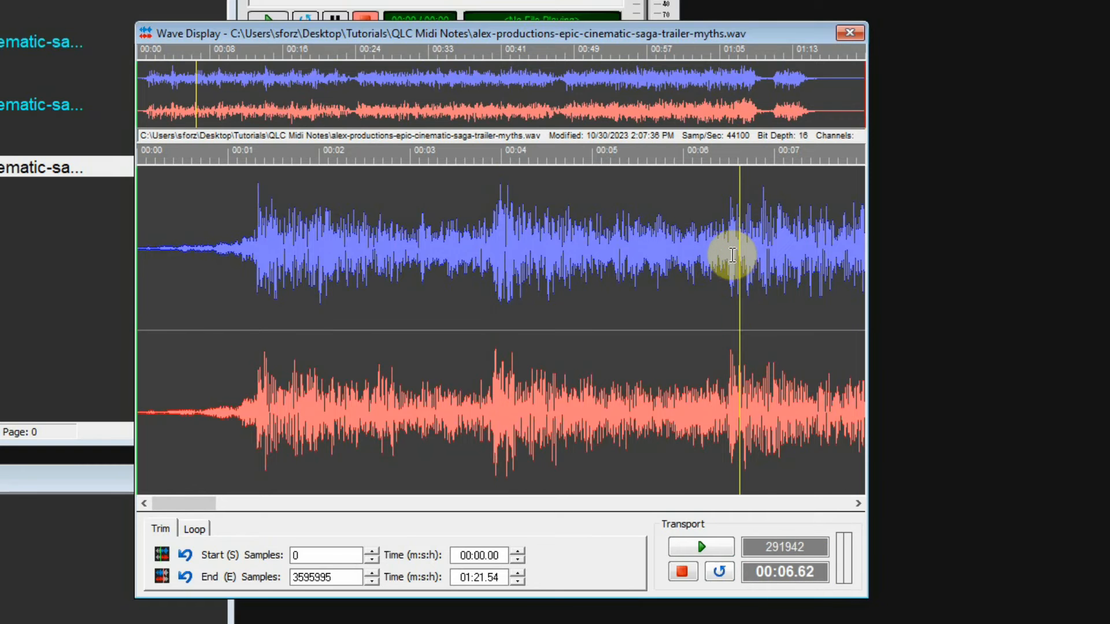
{"action": "left_click", "coordinate": [724, 253]}
{"action": "left_click", "coordinate": [729, 257]}
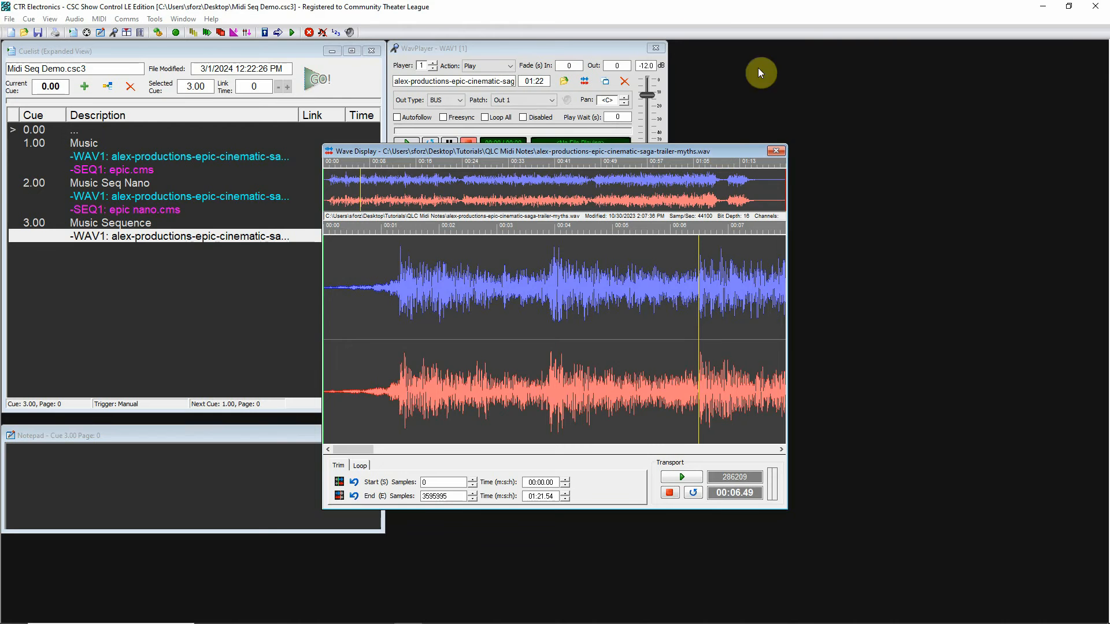
{"action": "left_click", "coordinate": [780, 149]}
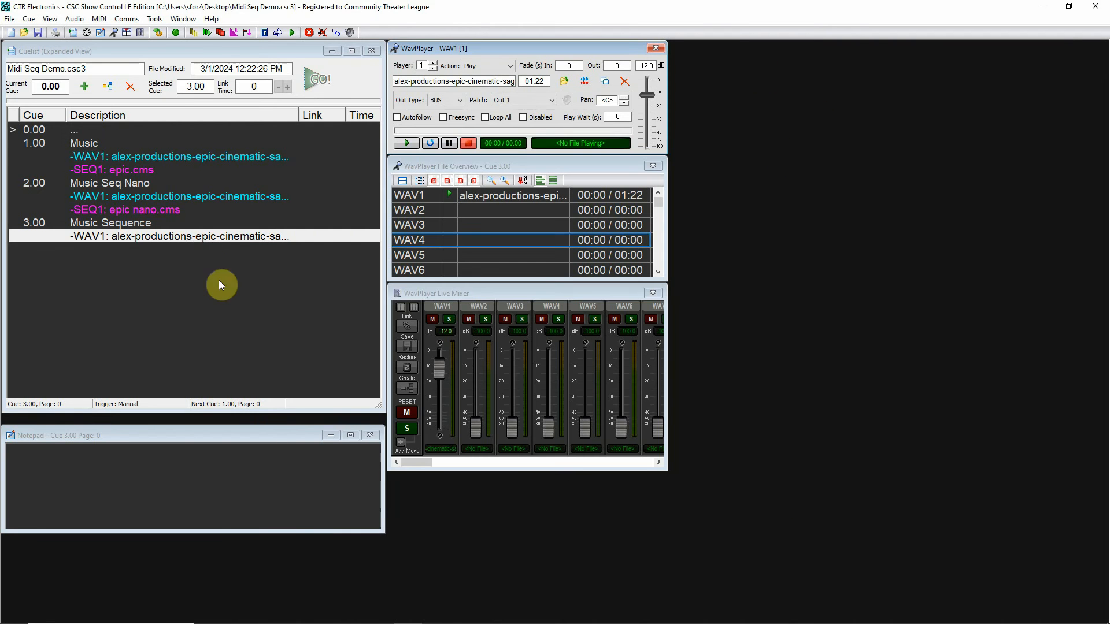
Create a new MIDI sequence for sequence player 1 of cue 3.00
{"action": "left_click", "coordinate": [202, 241]}
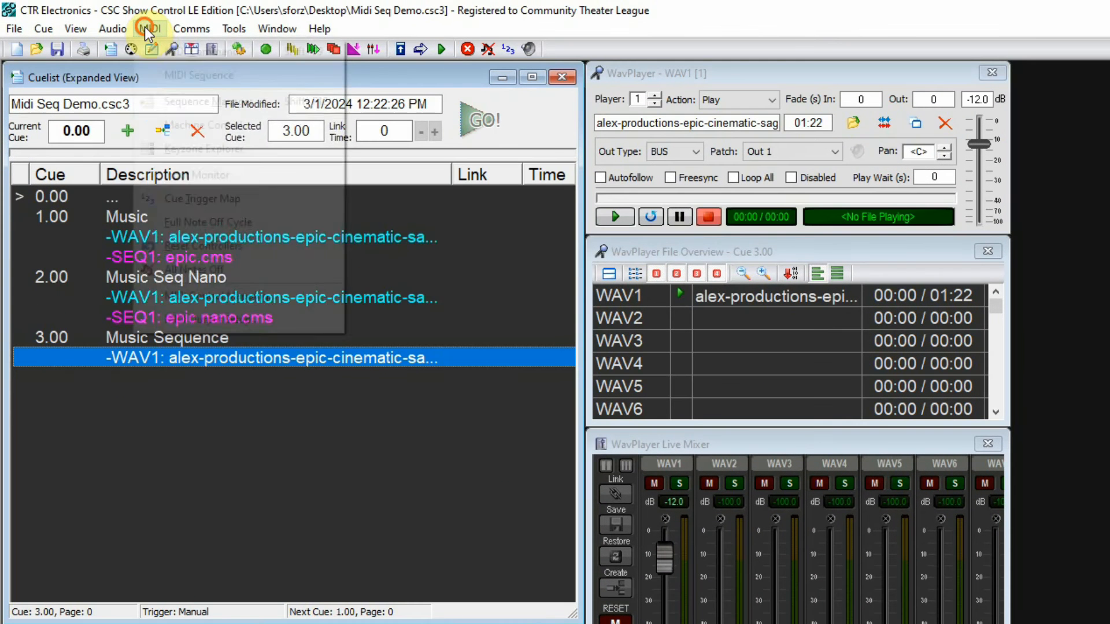
{"action": "left_click", "coordinate": [97, 18]}
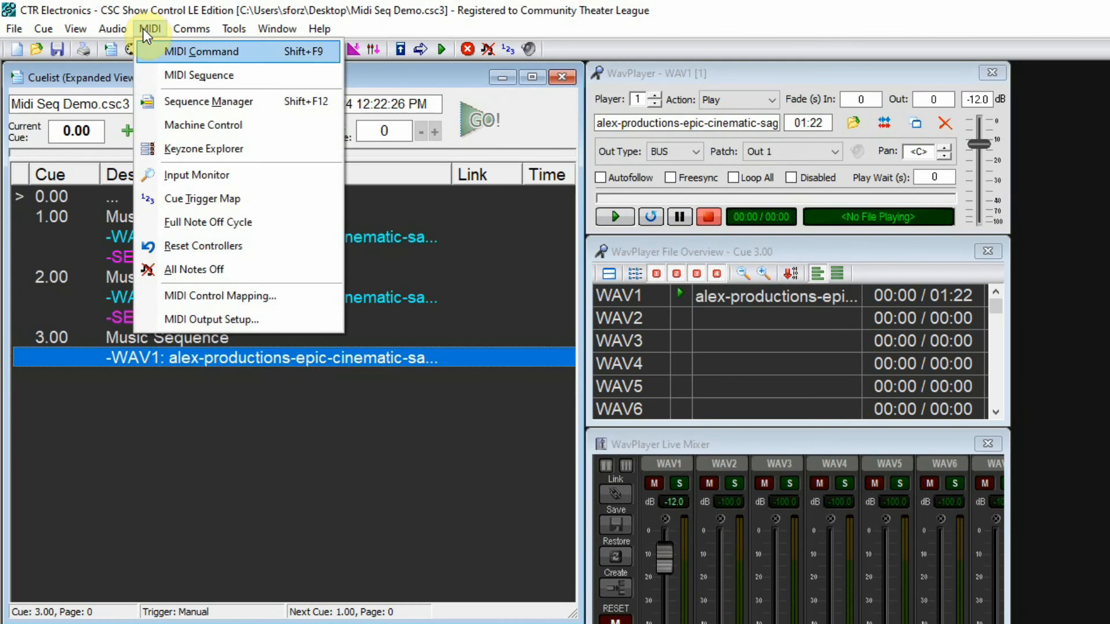
{"action": "left_click", "coordinate": [173, 74]}
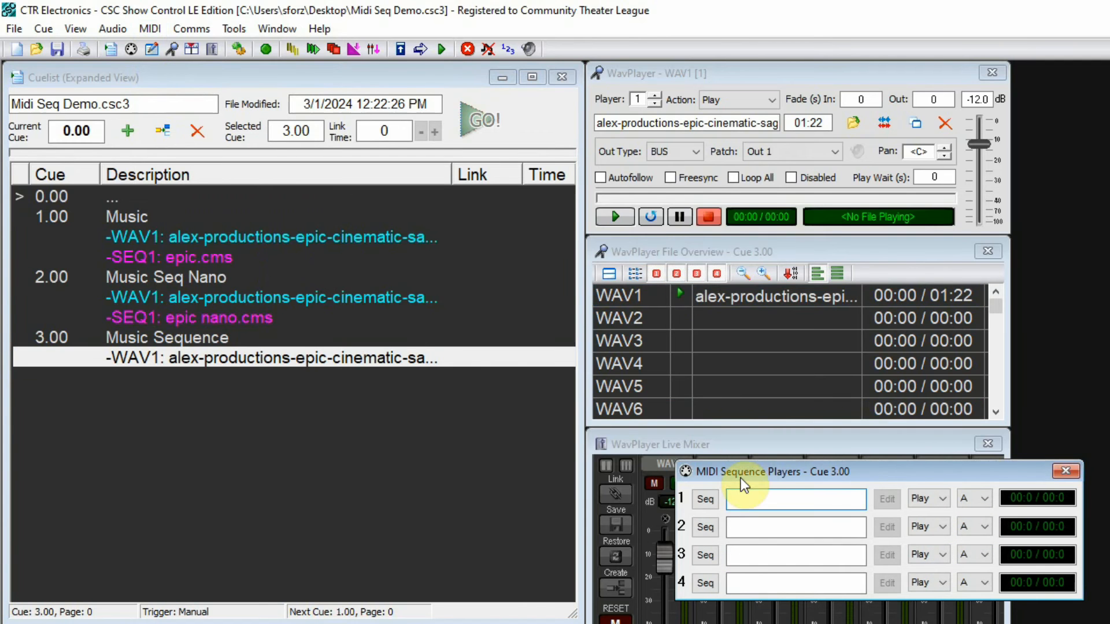
{"action": "left_click", "coordinate": [705, 500]}
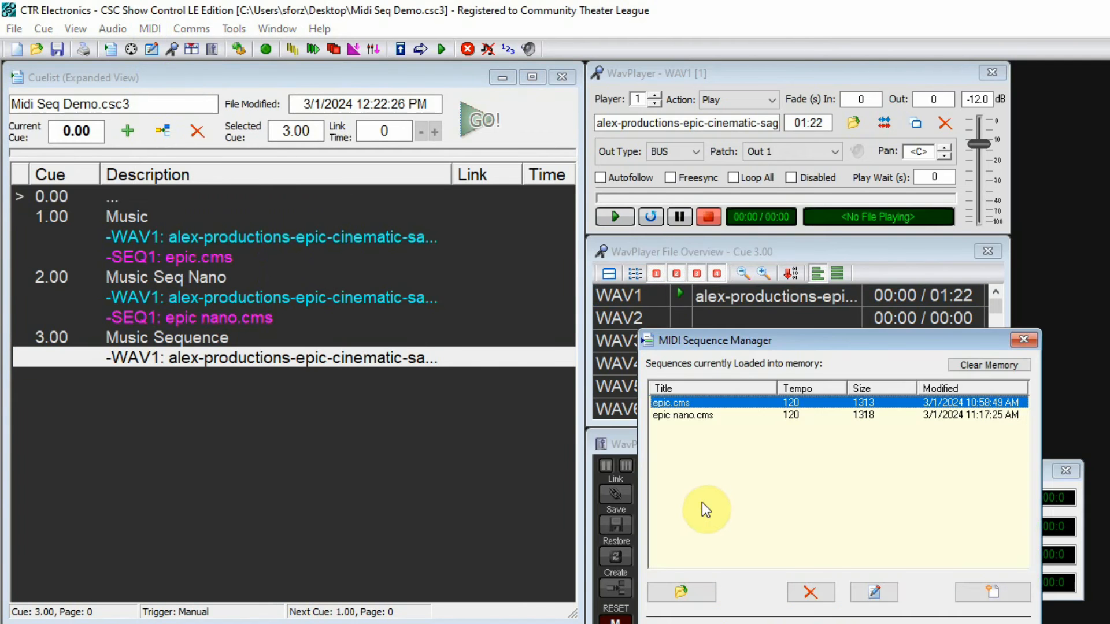
{"action": "left_click", "coordinate": [1009, 601]}
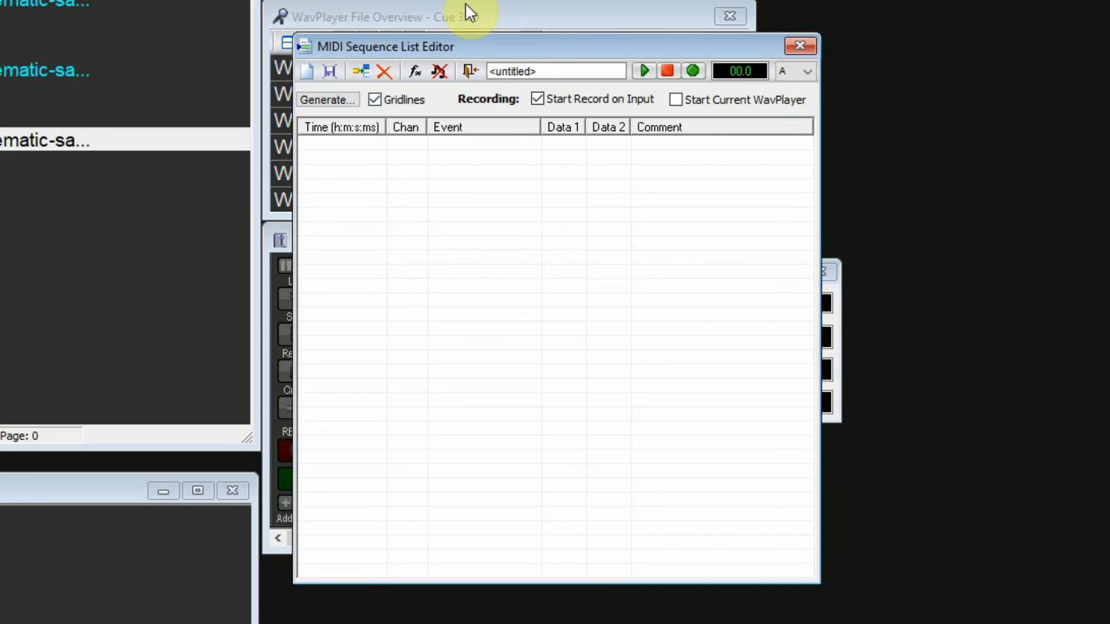
Add a Note On event on channel 1 at 00:00:01:421 with Val 1 set to 20 and Val 2 set to 100
{"action": "left_click", "coordinate": [359, 70]}
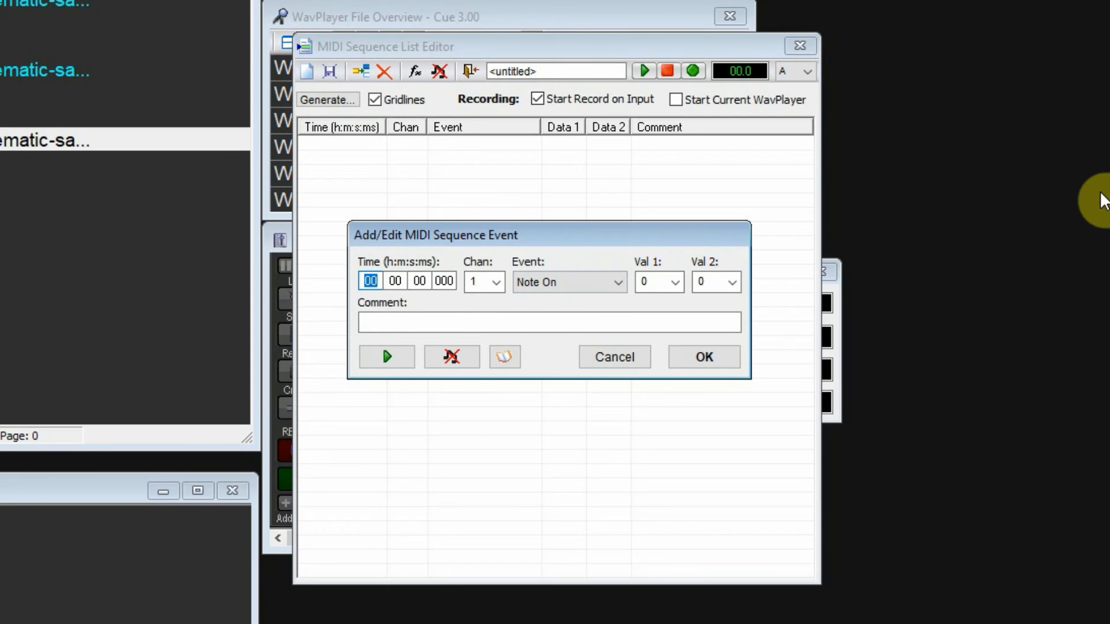
{"action": "key", "text": "Tab"}
{"action": "key", "text": "Tab"}
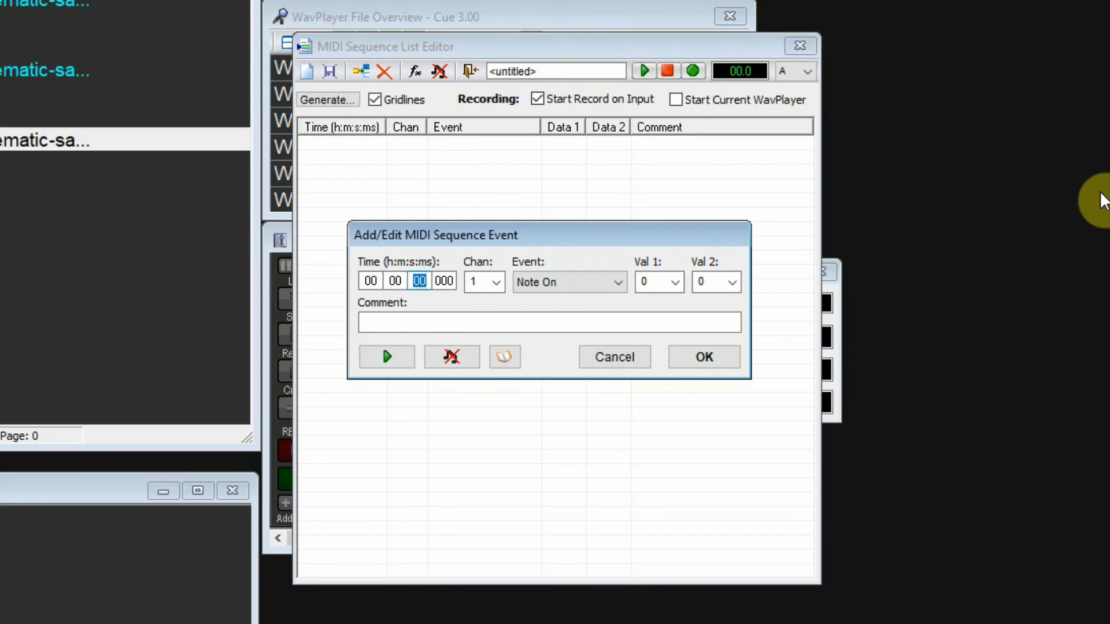
{"action": "type", "text": "1"}
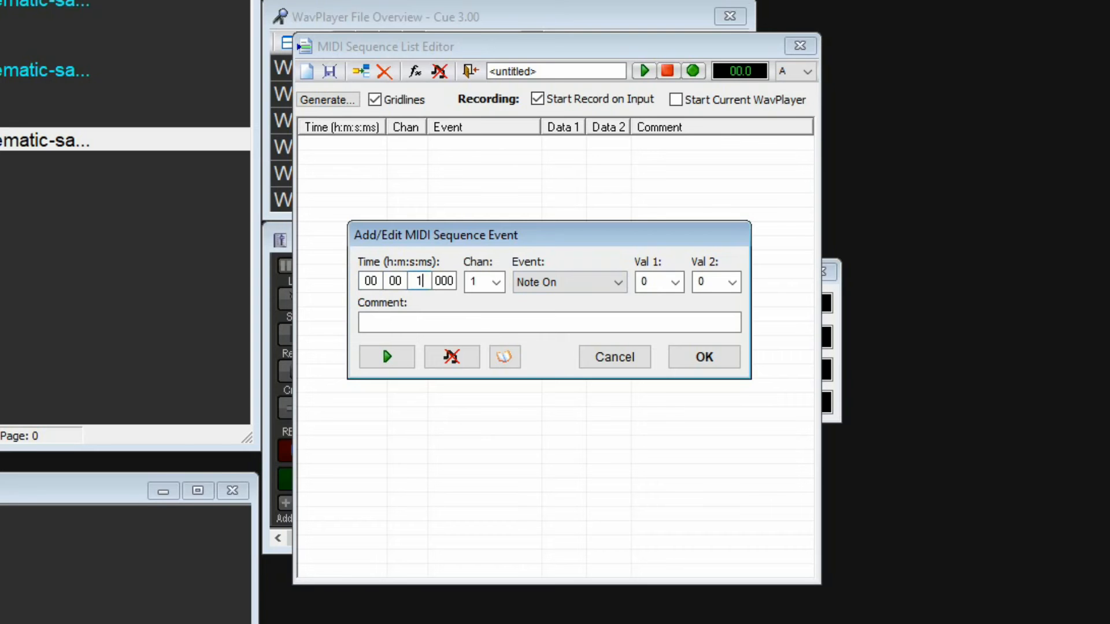
{"action": "key", "text": "Tab"}
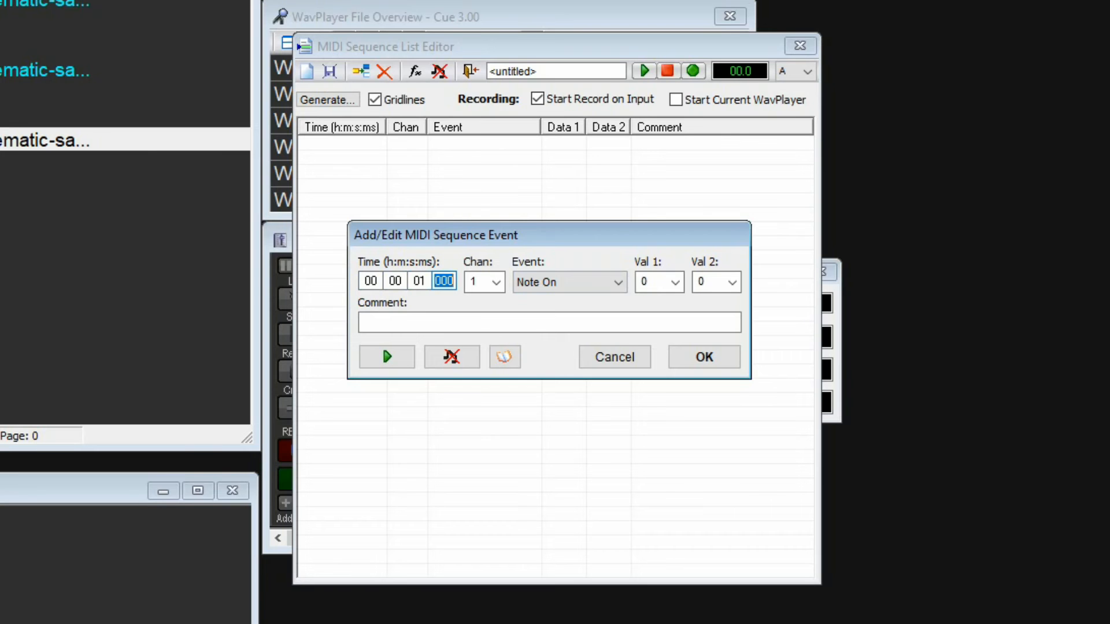
{"action": "type", "text": "421"}
{"action": "key", "text": "Tab"}
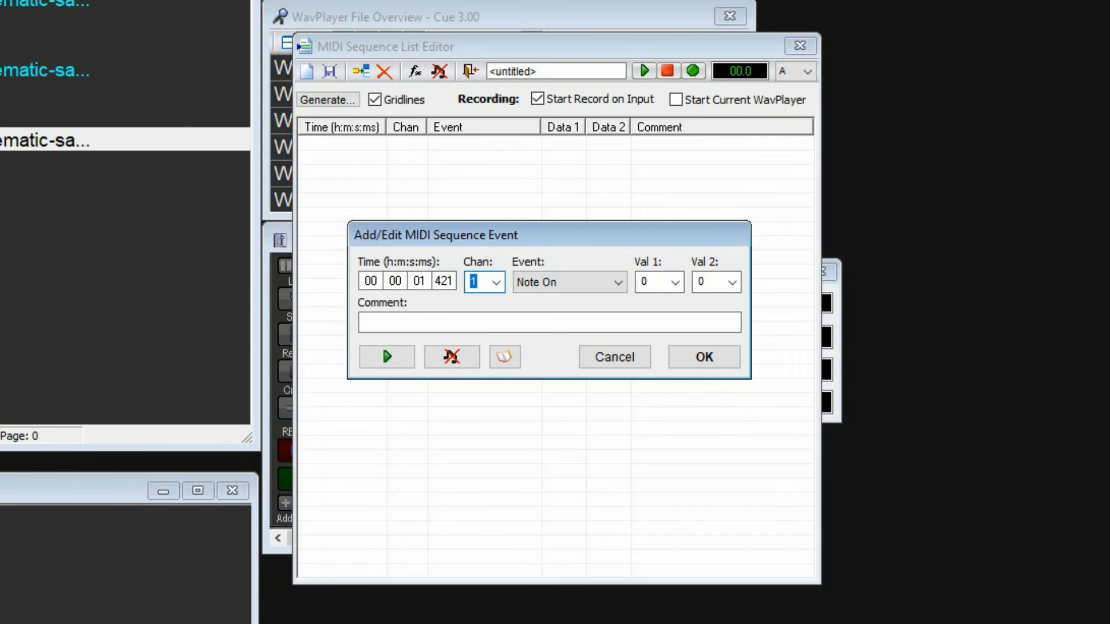
{"action": "key", "text": "Tab"}
{"action": "key", "text": "Tab"}
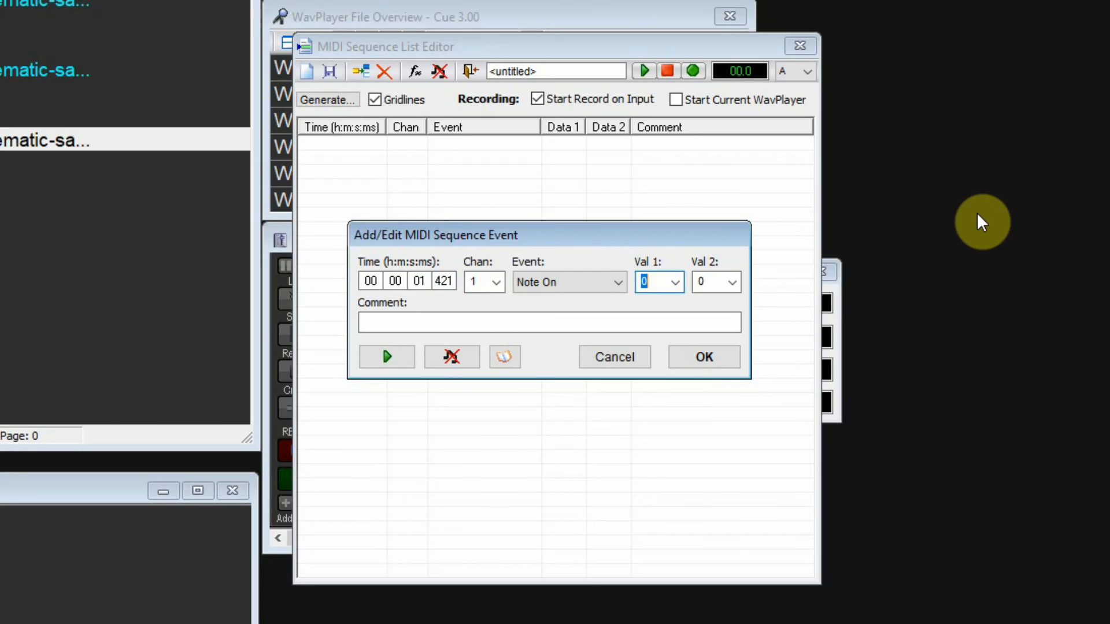
{"action": "type", "text": "20"}
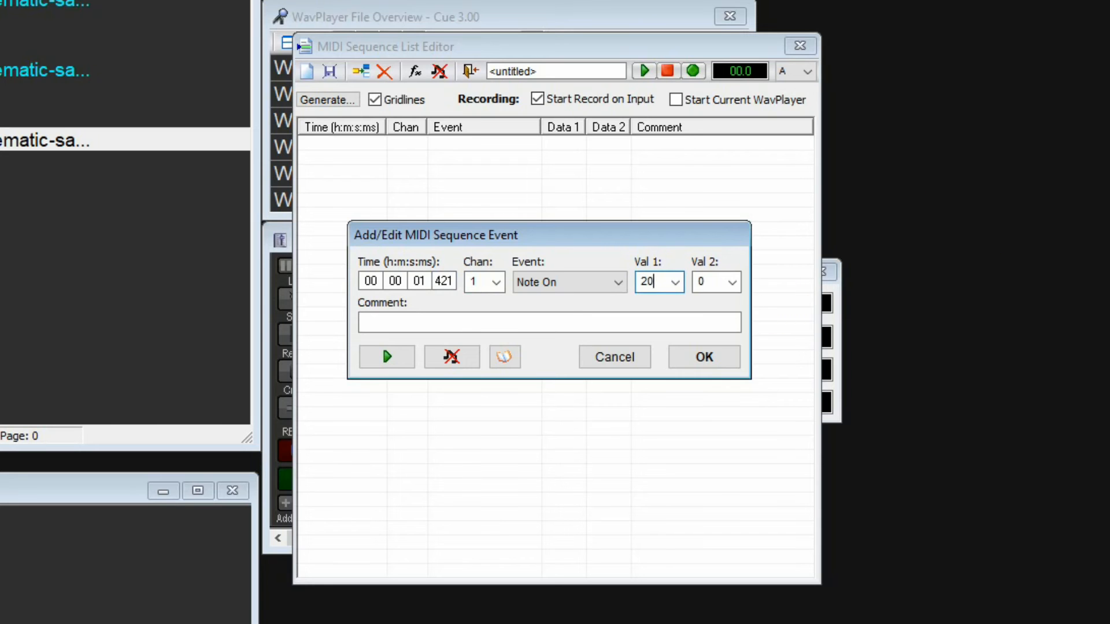
{"action": "key", "text": "Tab"}
{"action": "type", "text": "100"}
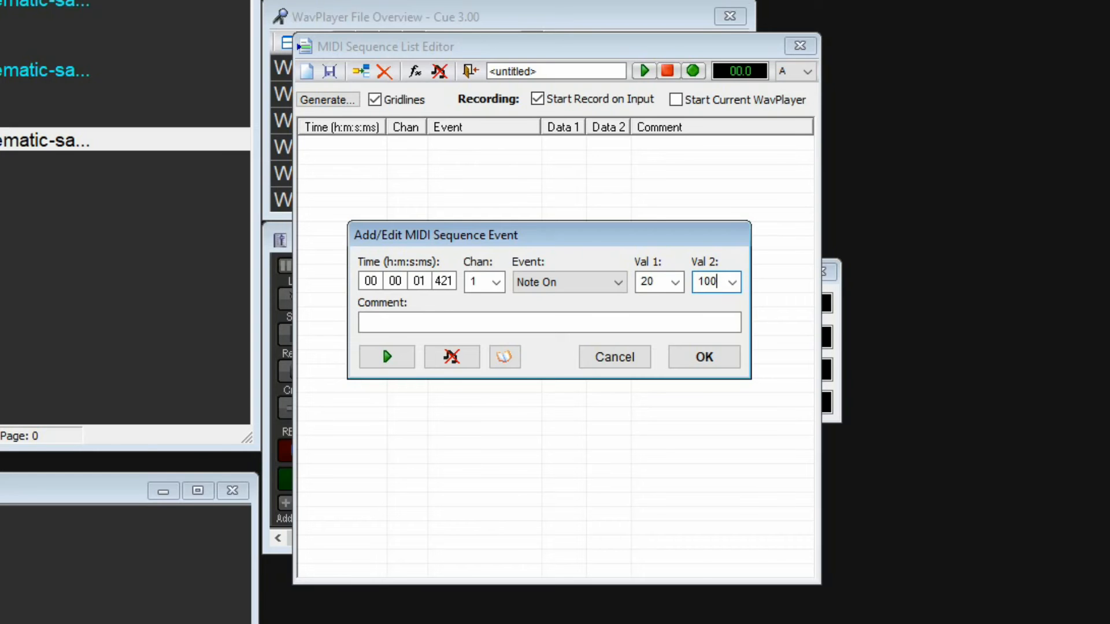
{"action": "left_click", "coordinate": [463, 317]}
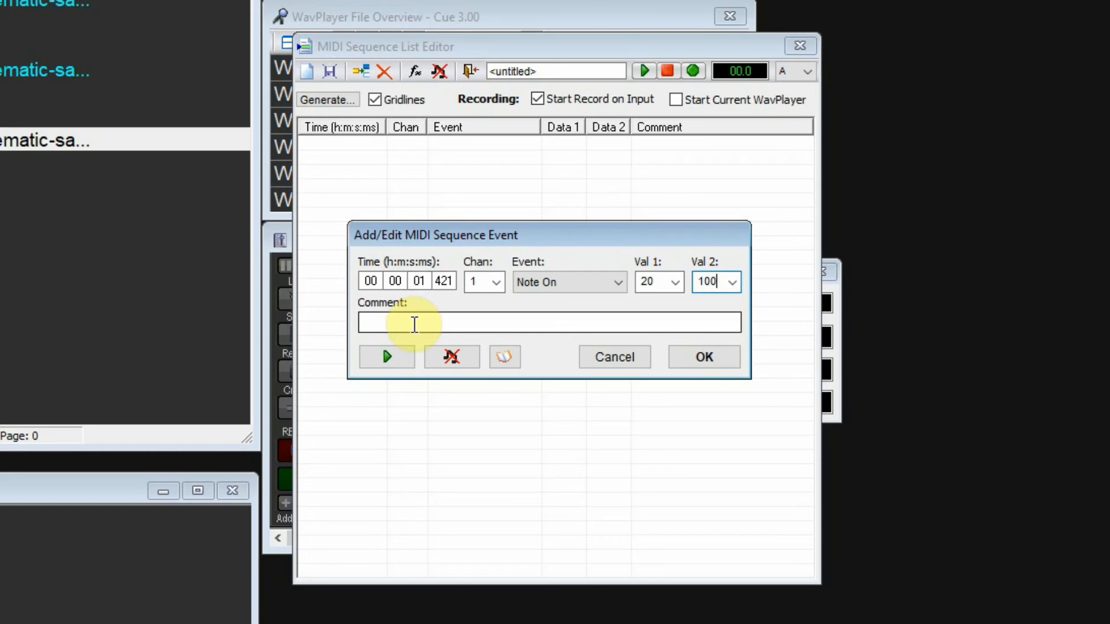
{"action": "left_click", "coordinate": [704, 362]}
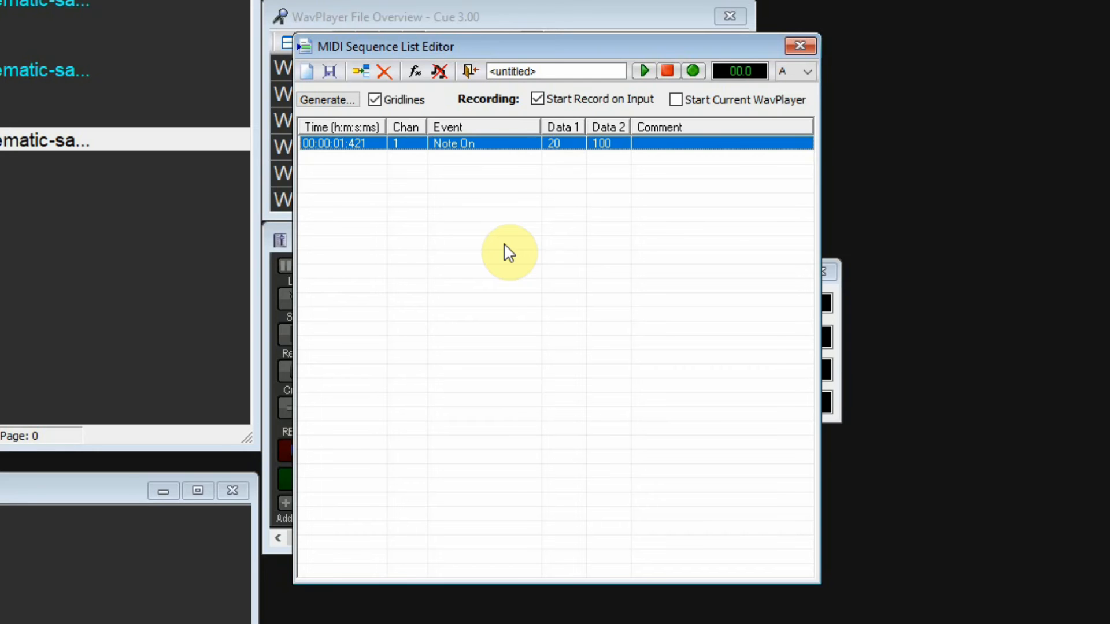
Add a second channel 1 Note On event at 00:00:03:984 with Val 1 of 20 and Val 2 of 100
{"action": "left_click", "coordinate": [363, 70]}
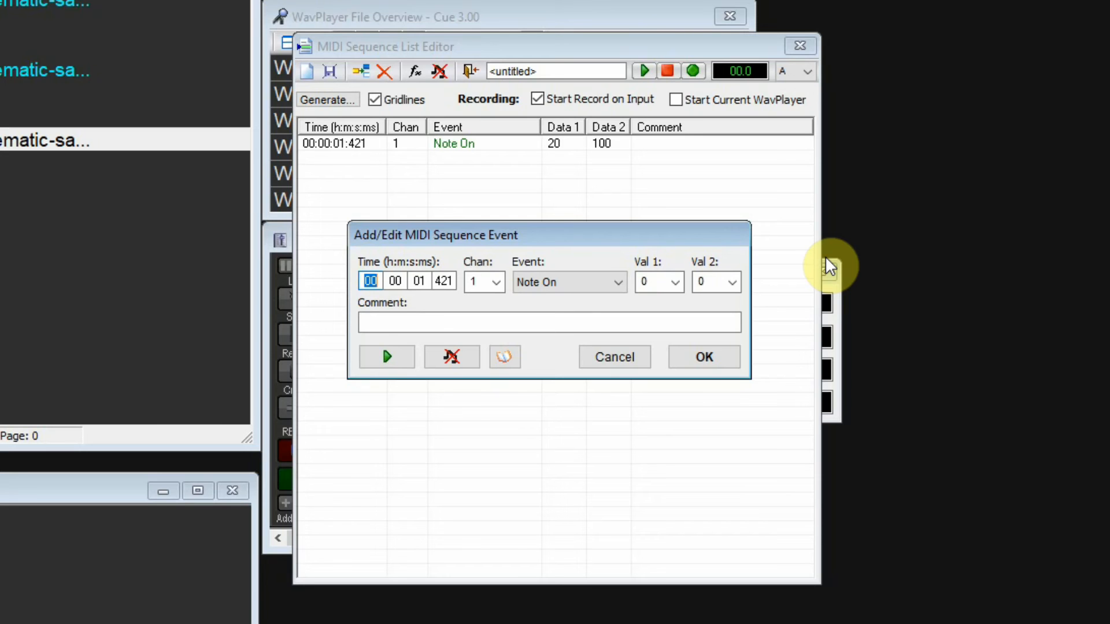
{"action": "key", "text": "Tab"}
{"action": "key", "text": "Tab"}
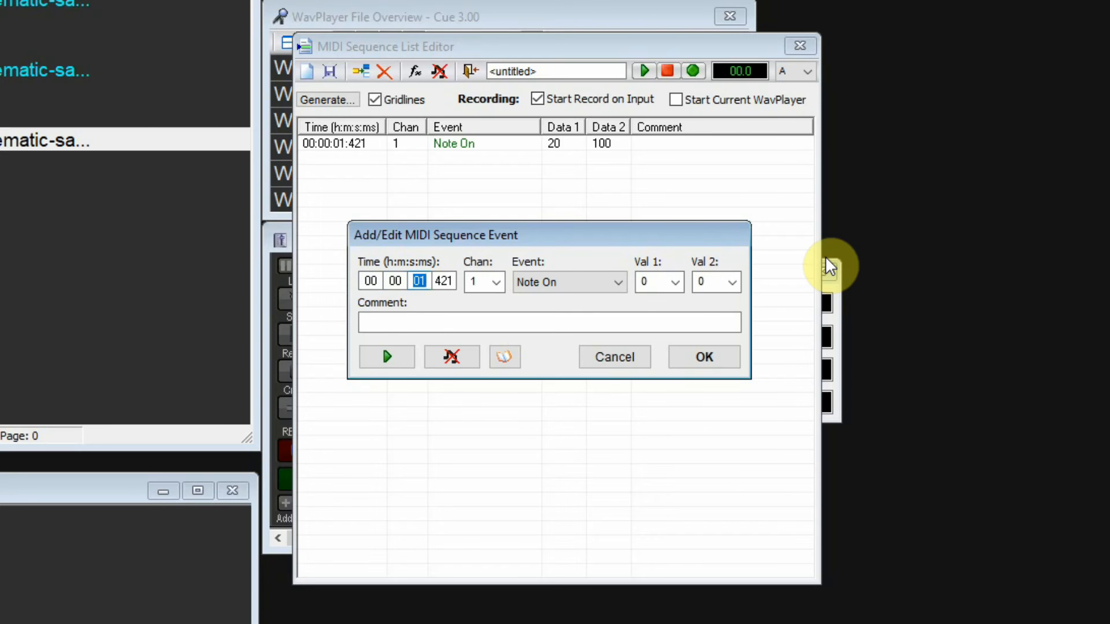
{"action": "type", "text": "3"}
{"action": "key", "text": "Tab"}
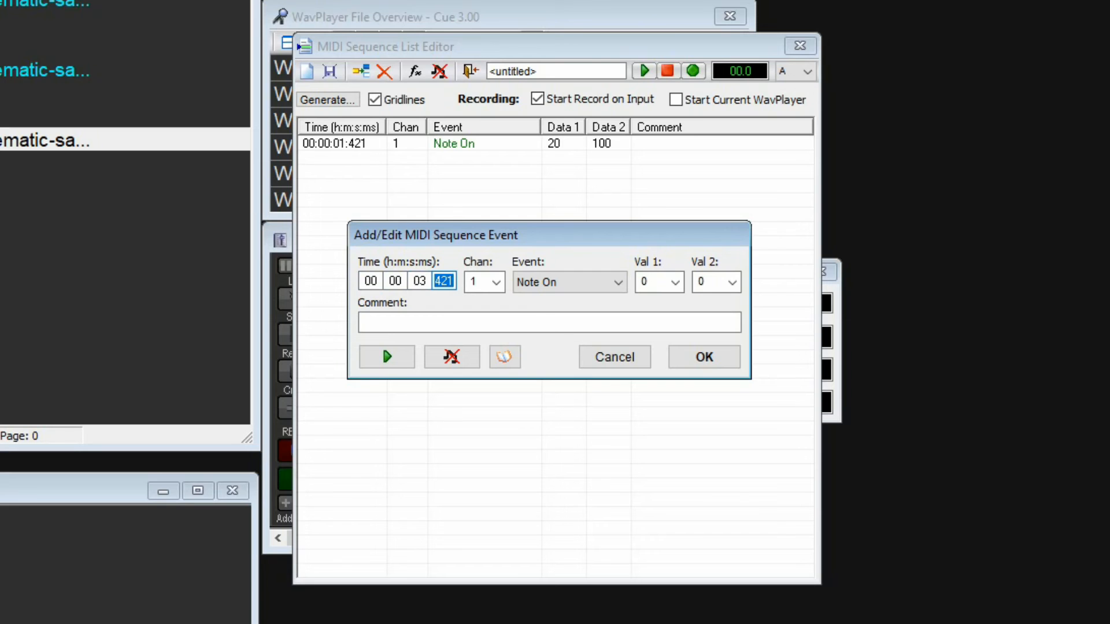
{"action": "type", "text": "984"}
{"action": "key", "text": "Tab"}
{"action": "key", "text": "Tab"}
{"action": "type", "text": "20"}
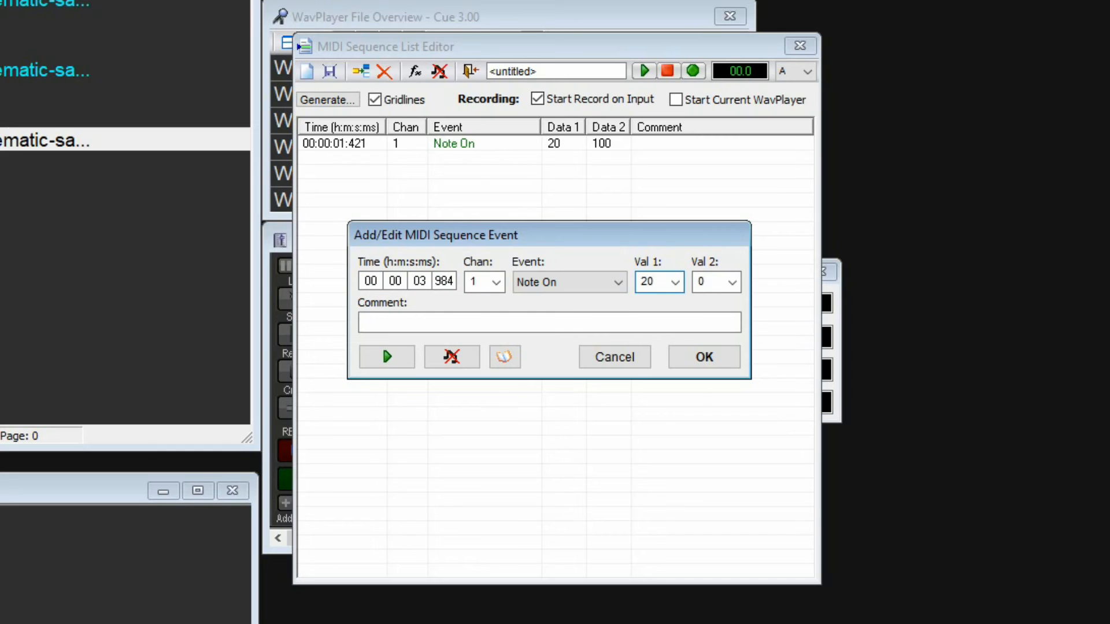
{"action": "key", "text": "Tab"}
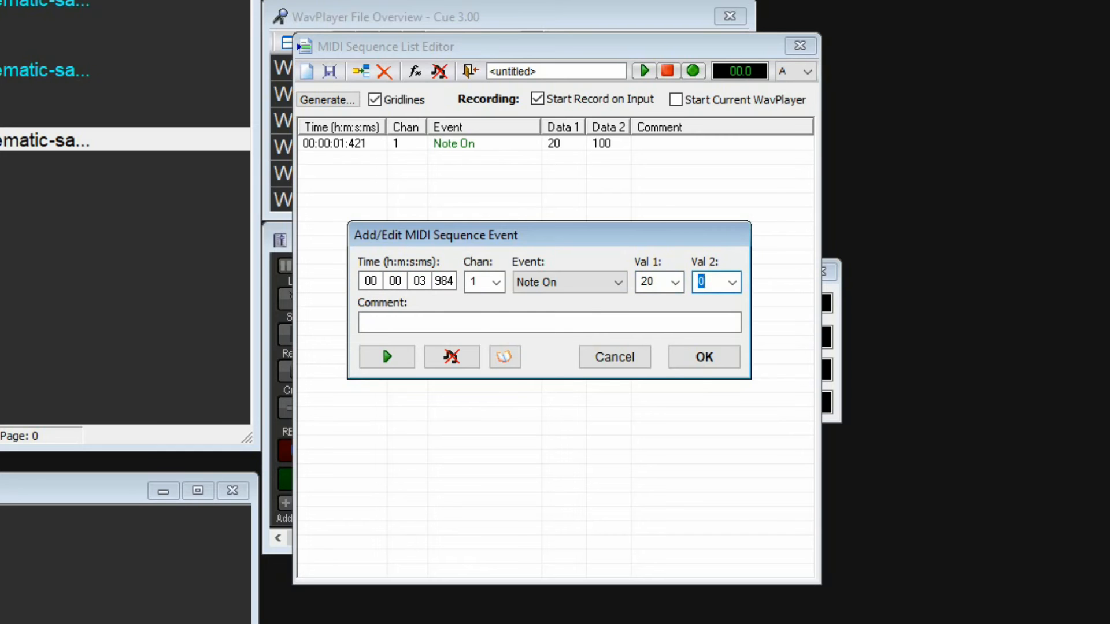
{"action": "type", "text": "100"}
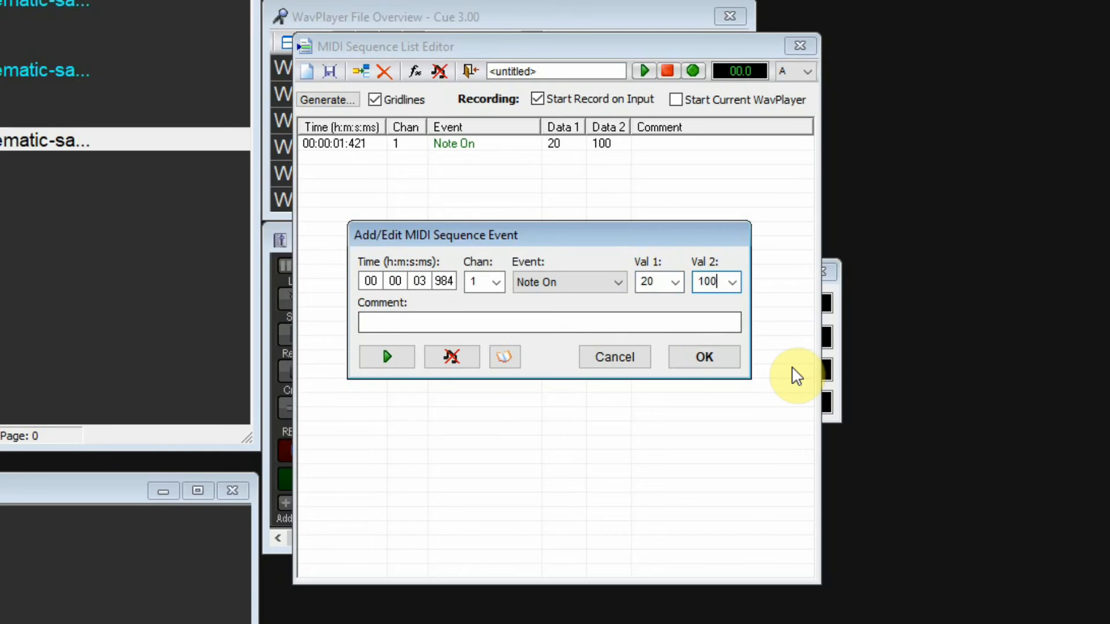
{"action": "key", "text": "Return"}
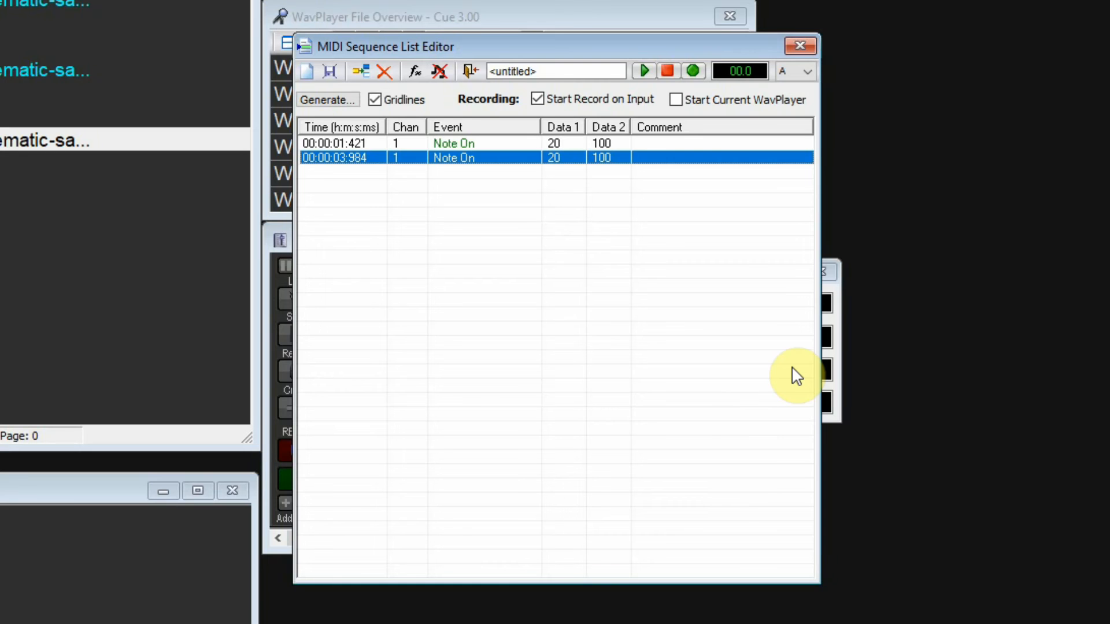
Add a third channel 1 Note On event at 00:00:06:547 with Val 1 of 20 and Val 2 of 100
{"action": "left_click", "coordinate": [362, 69]}
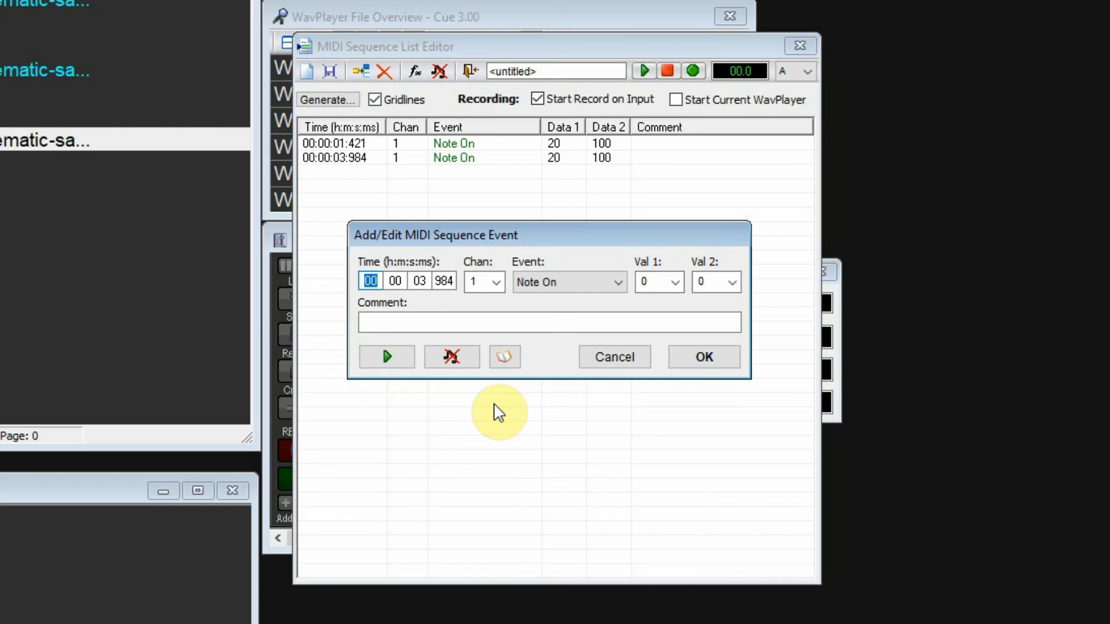
{"action": "key", "text": "Tab"}
{"action": "key", "text": "Tab"}
{"action": "type", "text": "06"}
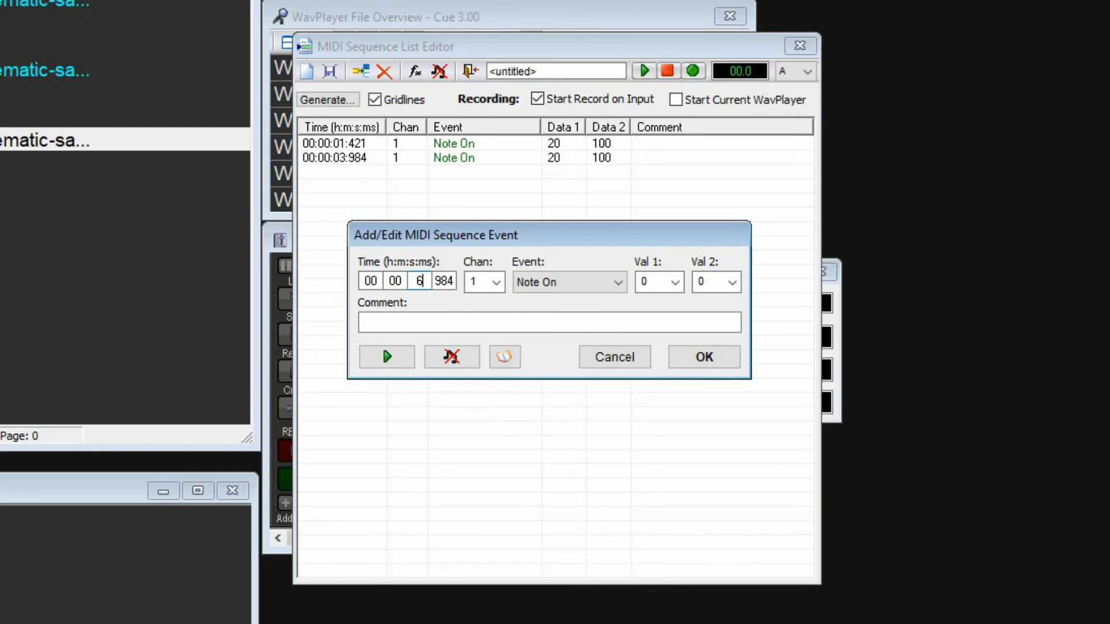
{"action": "key", "text": "Tab"}
{"action": "type", "text": "547"}
{"action": "key", "text": "Tab"}
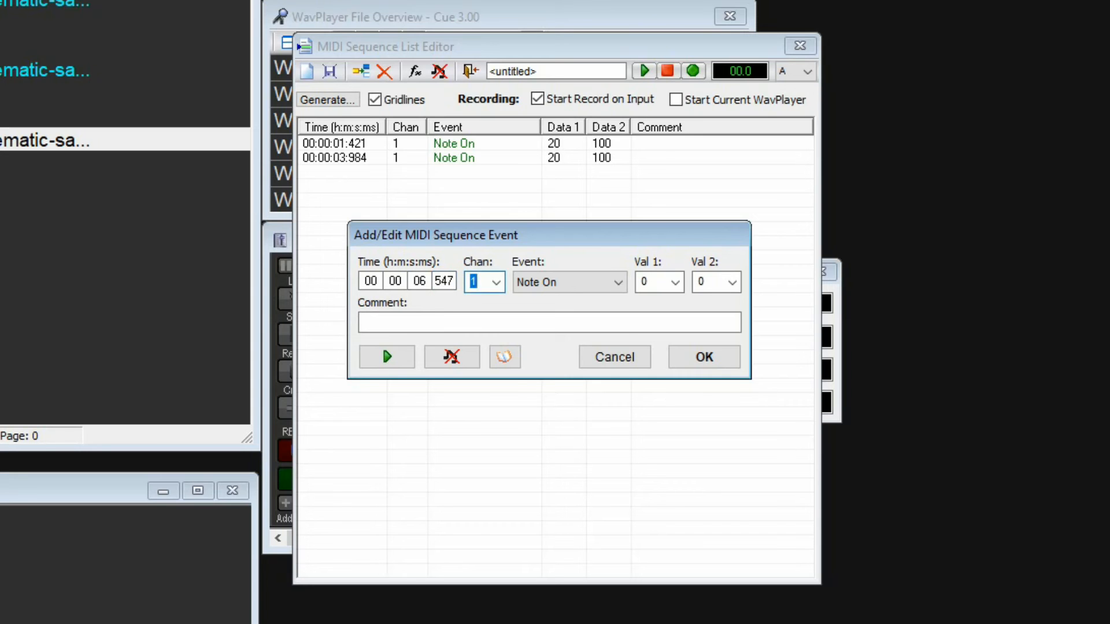
{"action": "key", "text": "Tab"}
{"action": "key", "text": "Tab"}
{"action": "type", "text": "20"}
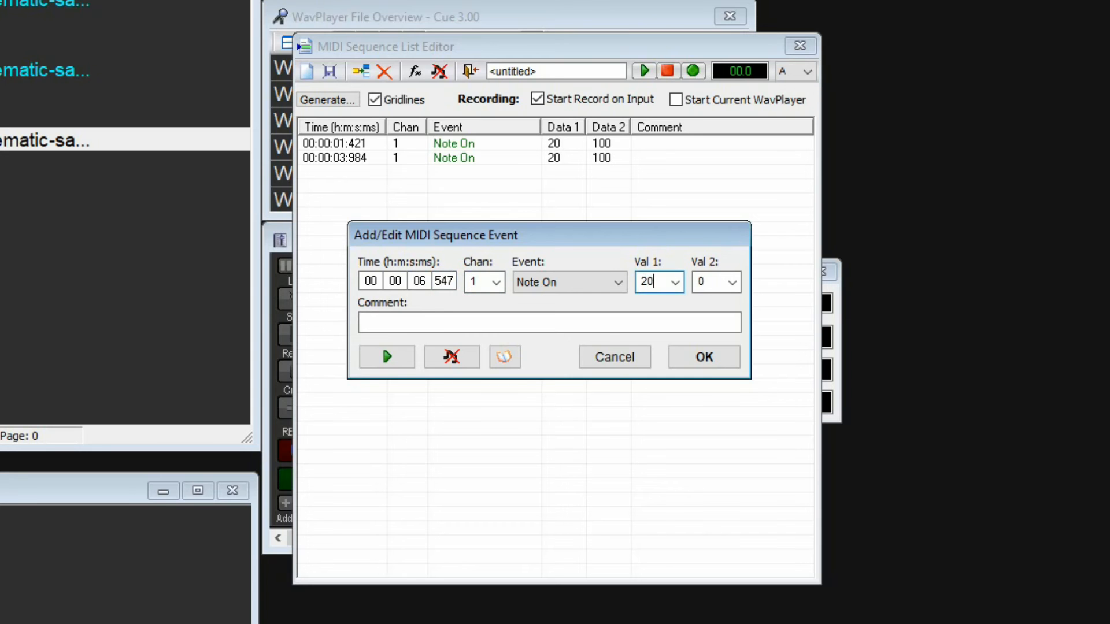
{"action": "key", "text": "Tab"}
{"action": "type", "text": "100"}
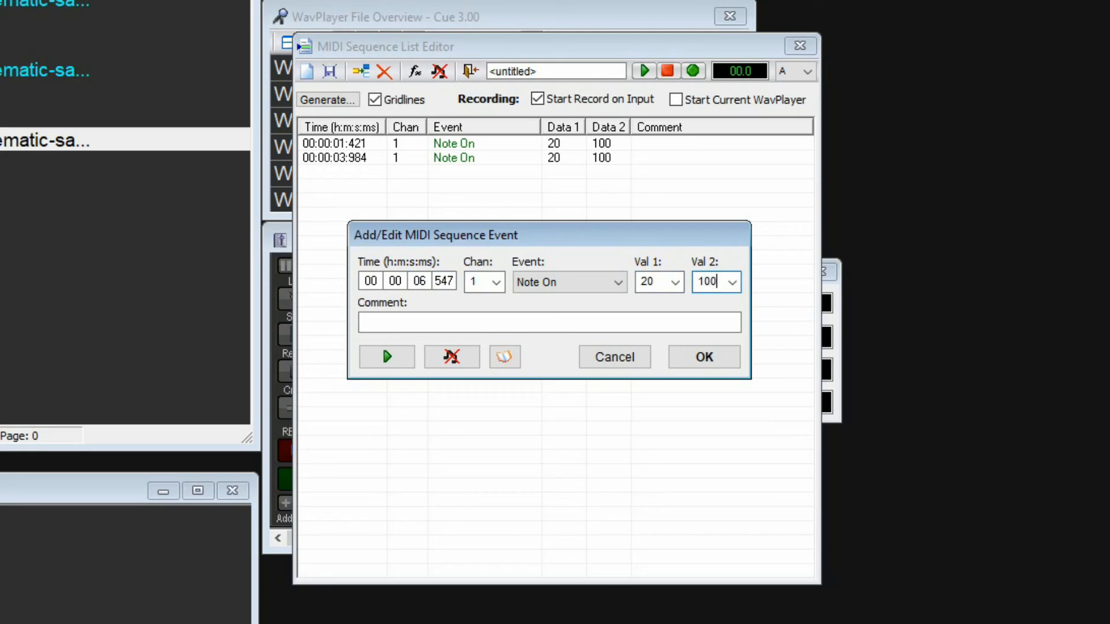
{"action": "key", "text": "Return"}
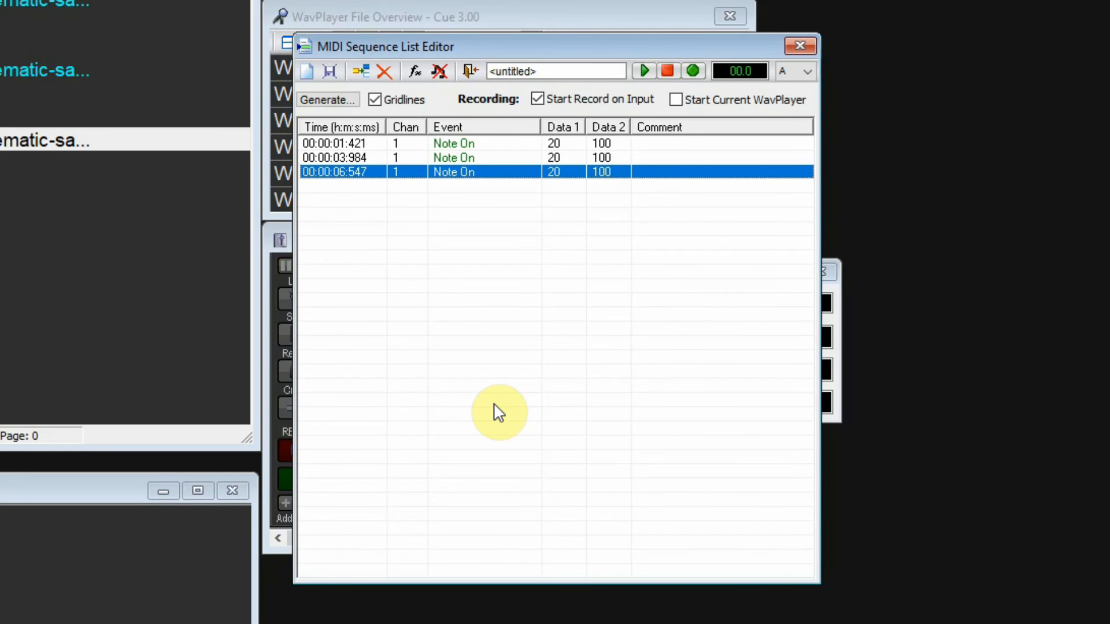
Add a channel 1 Note Off event at 00:00:01:821 with Val 1 of 20, following the first Note On
{"action": "left_click", "coordinate": [491, 143]}
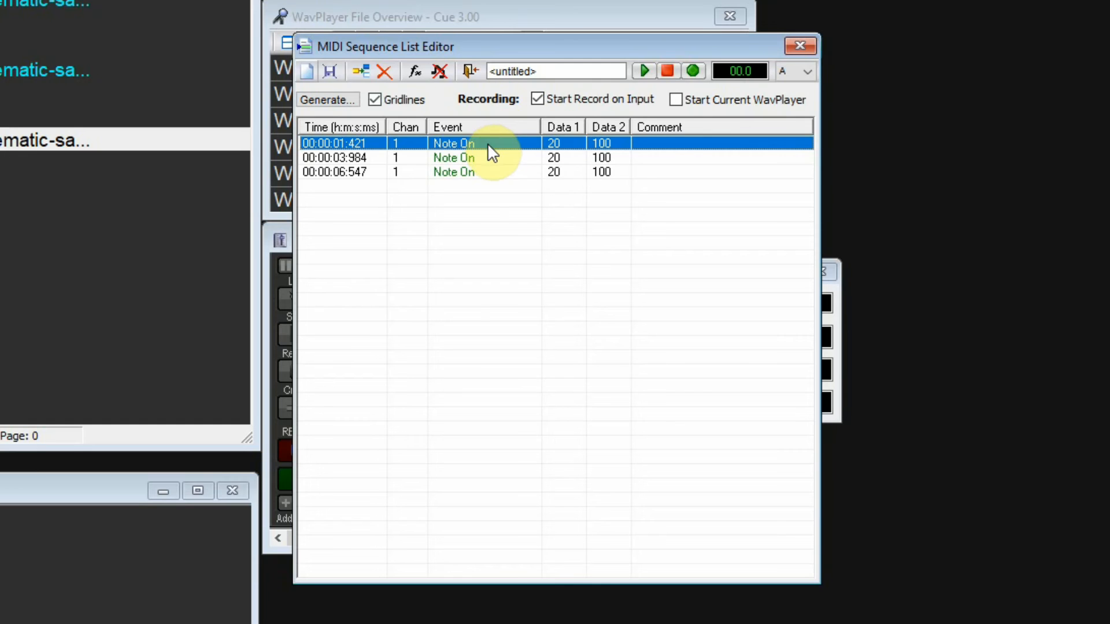
{"action": "left_click", "coordinate": [362, 70]}
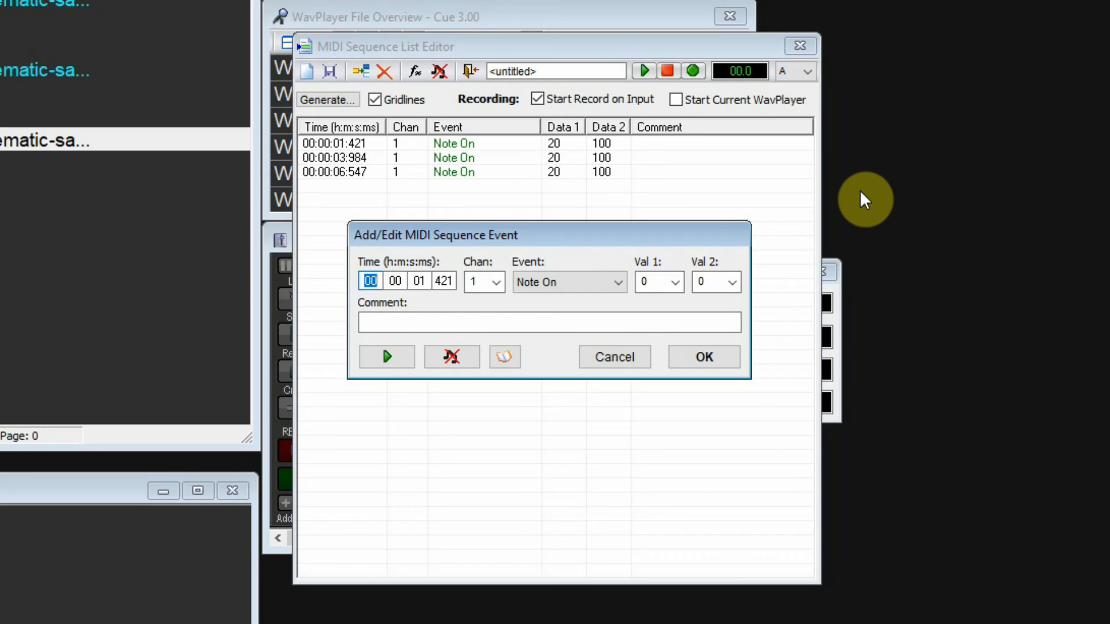
{"action": "key", "text": "Tab"}
{"action": "key", "text": "Tab"}
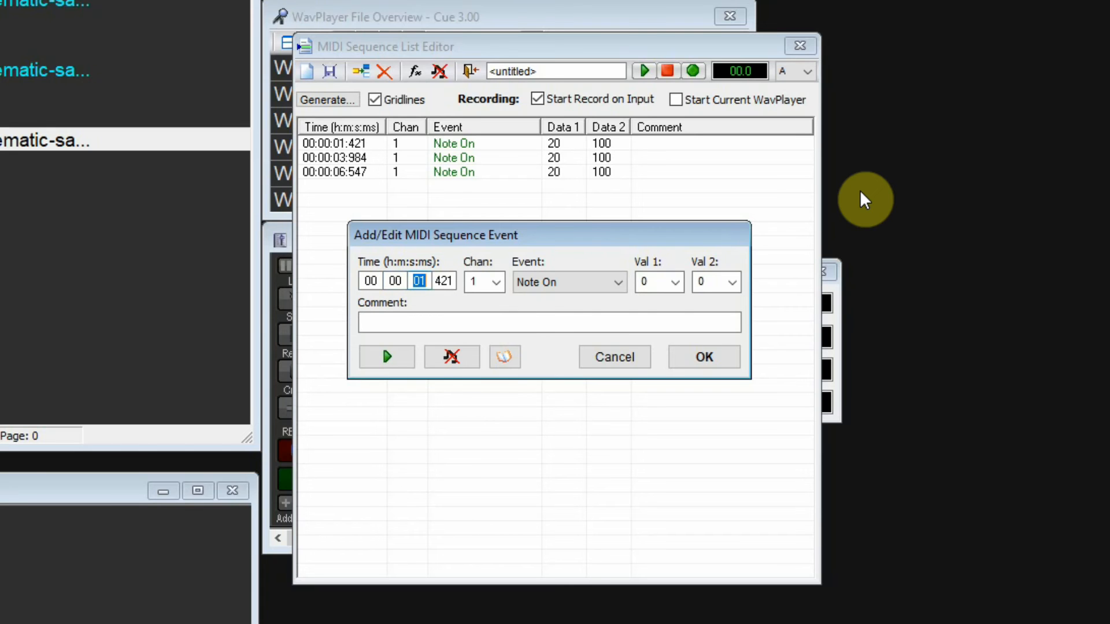
{"action": "key", "text": "Tab"}
{"action": "type", "text": "821"}
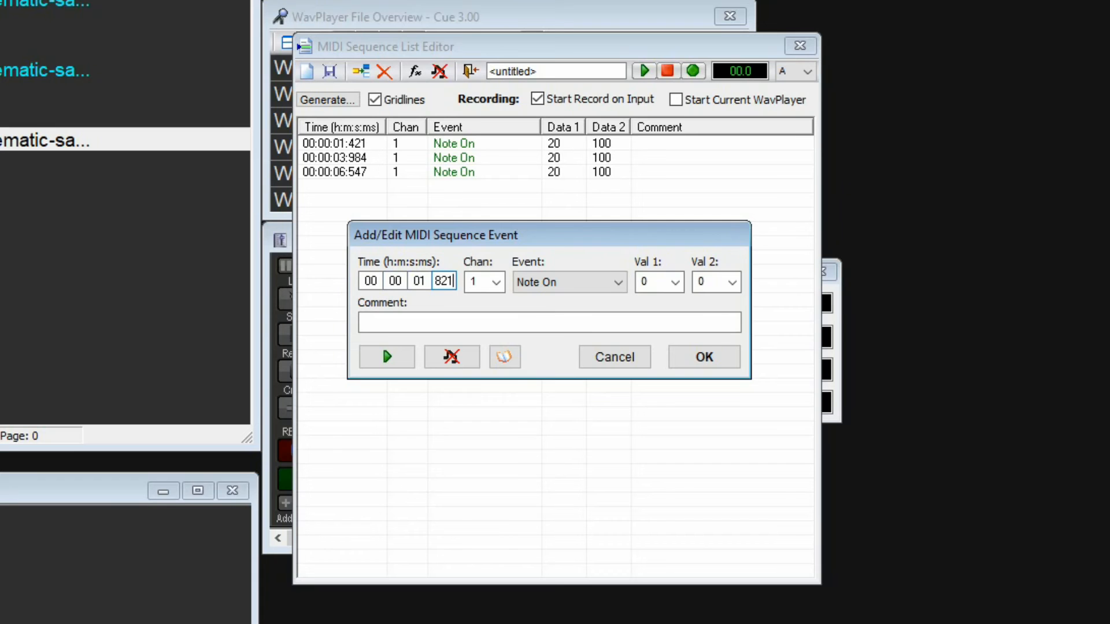
{"action": "key", "text": "Tab"}
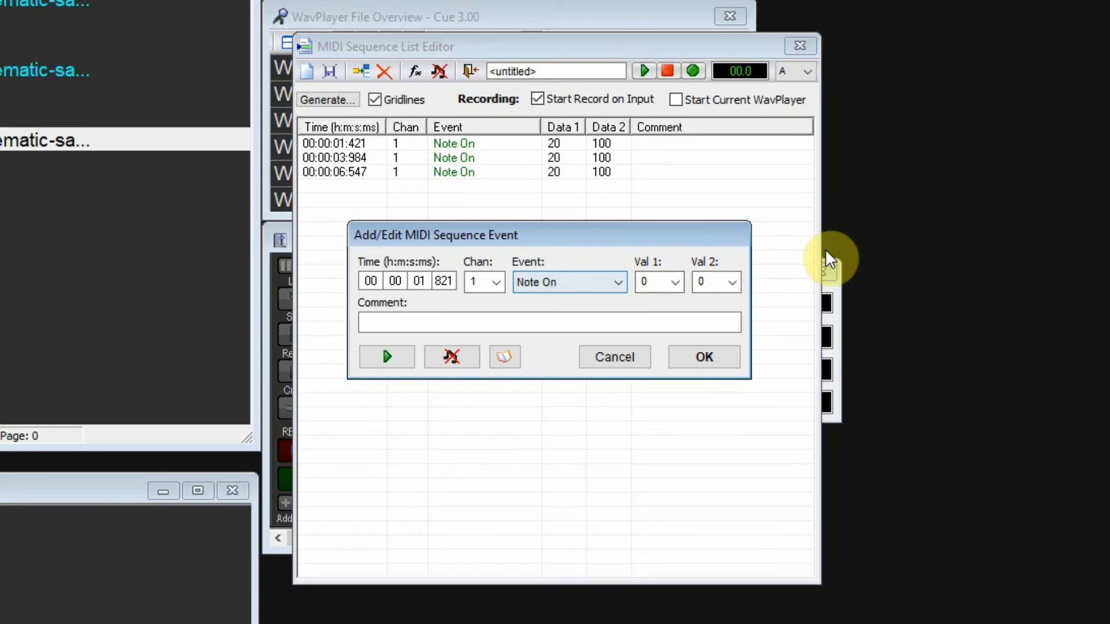
{"action": "left_click", "coordinate": [618, 283]}
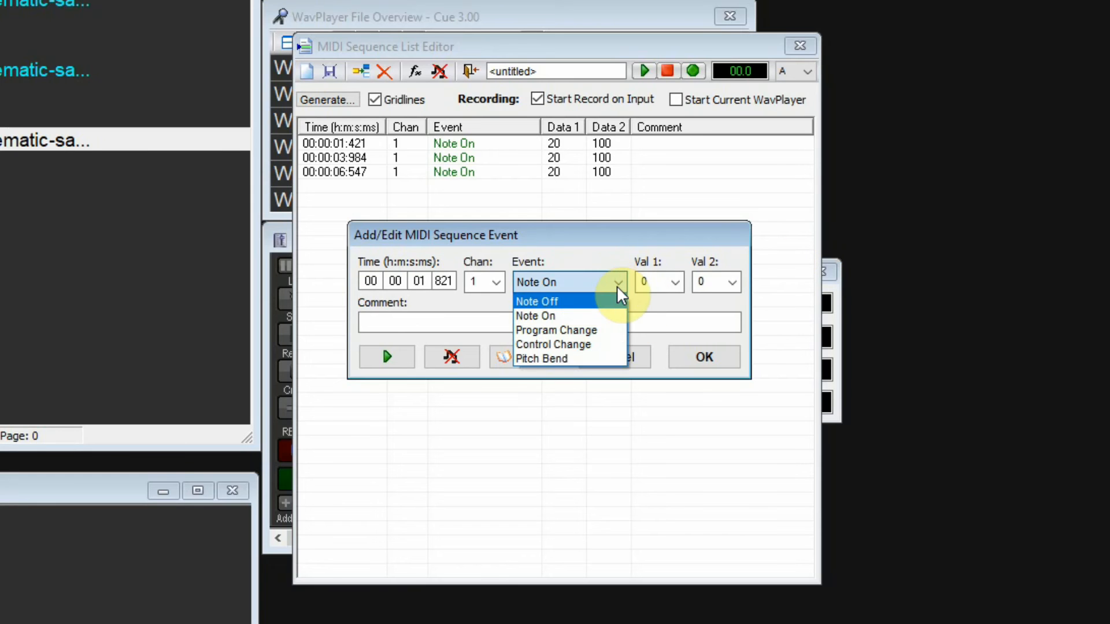
{"action": "left_click", "coordinate": [584, 301]}
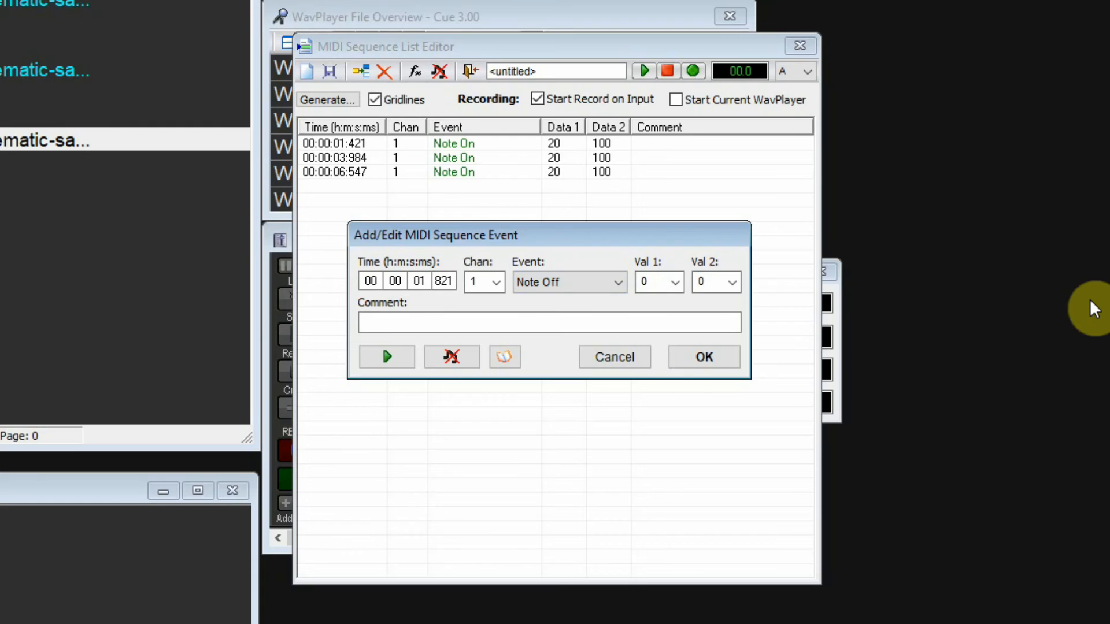
{"action": "key", "text": "Tab"}
{"action": "type", "text": "20"}
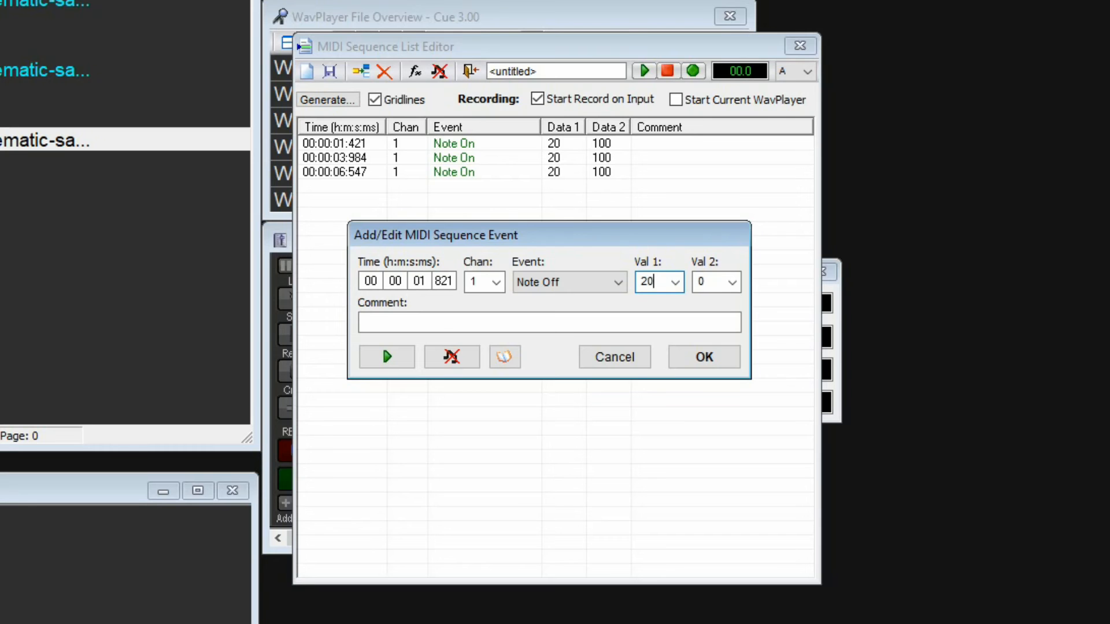
{"action": "key", "text": "Return"}
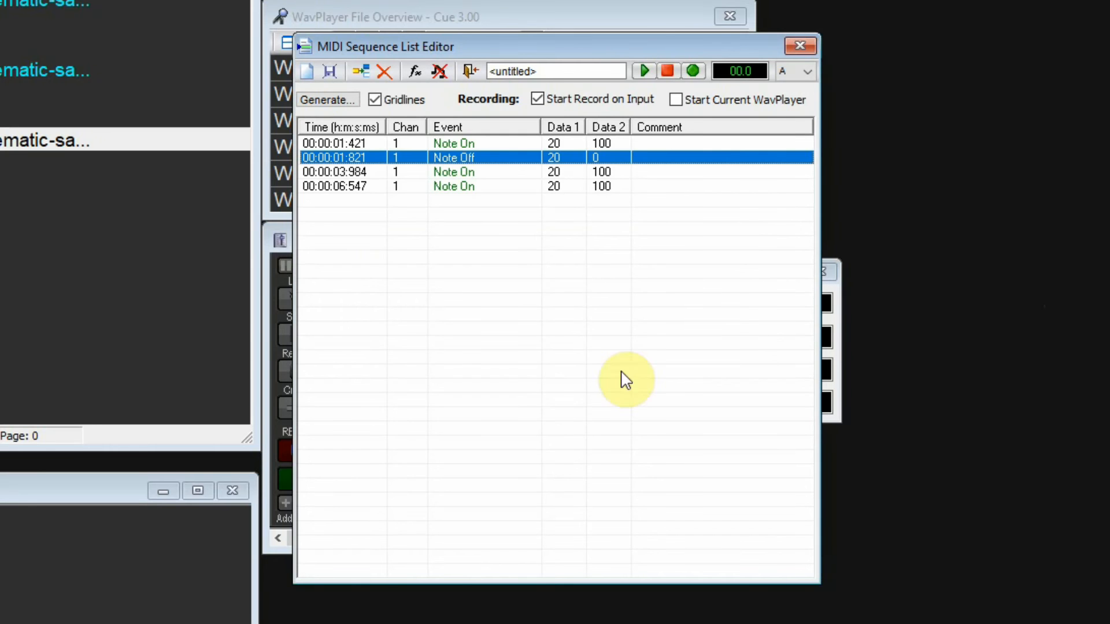
Add a channel 1 Note Off event at 00:00:04:400 with Val 1 of 20, following the second Note On
{"action": "left_click", "coordinate": [486, 174]}
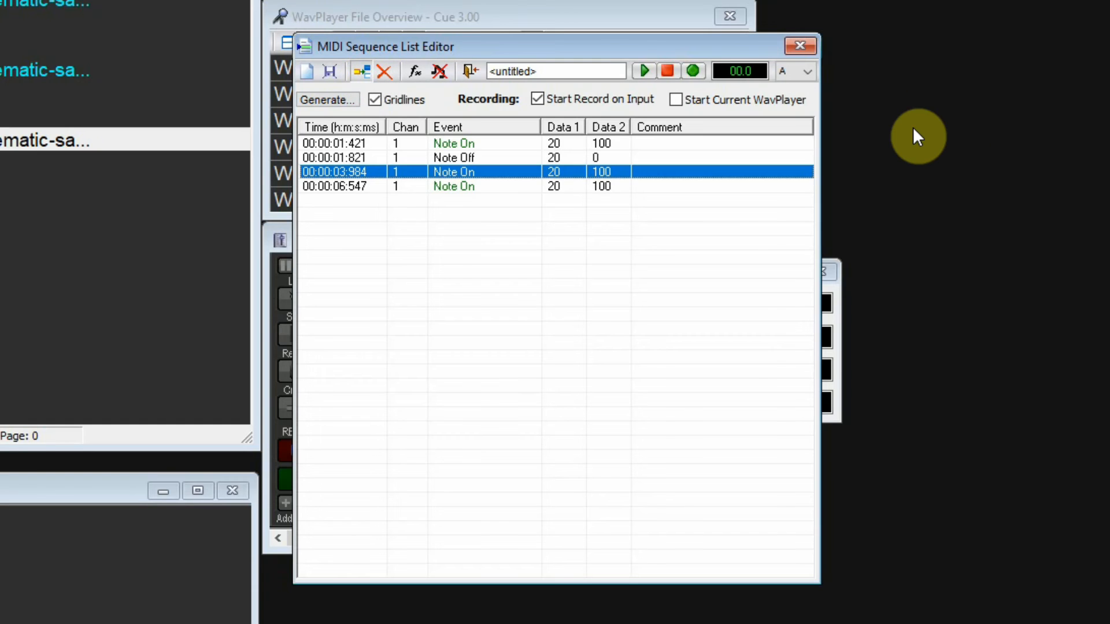
{"action": "key", "text": "Insert"}
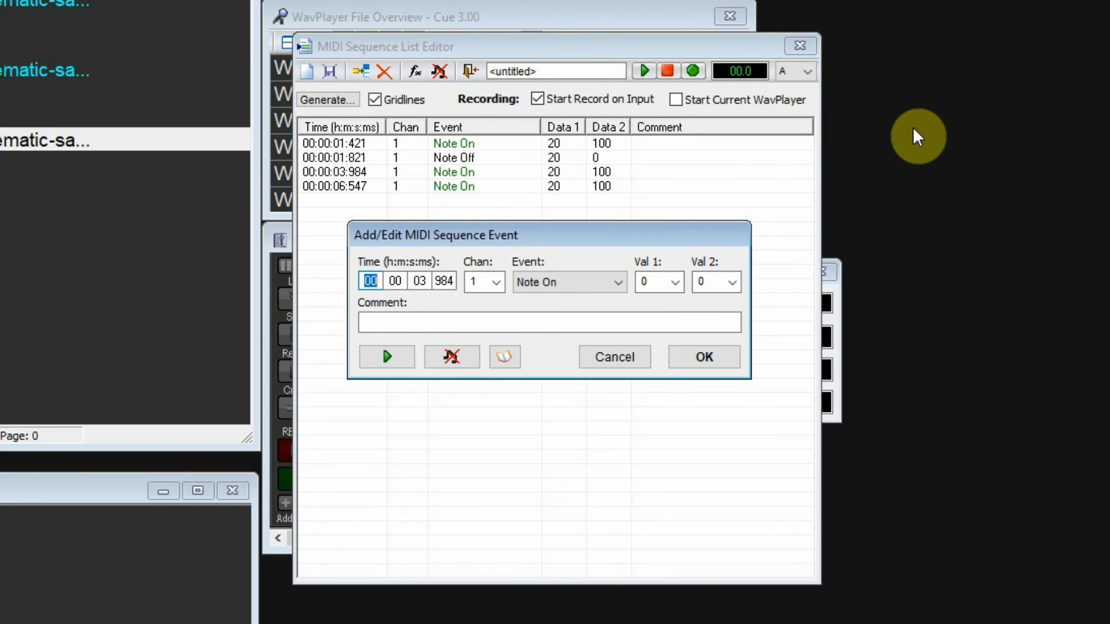
{"action": "key", "text": "Tab"}
{"action": "key", "text": "Tab"}
{"action": "type", "text": "4"}
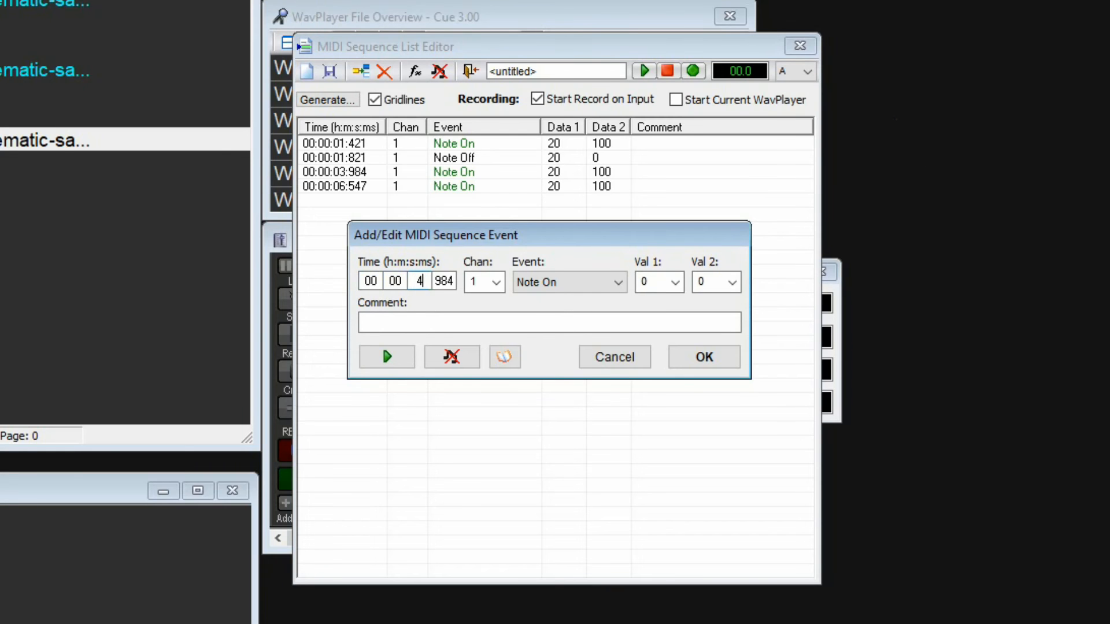
{"action": "key", "text": "Tab"}
{"action": "type", "text": "400"}
{"action": "key", "text": "Tab"}
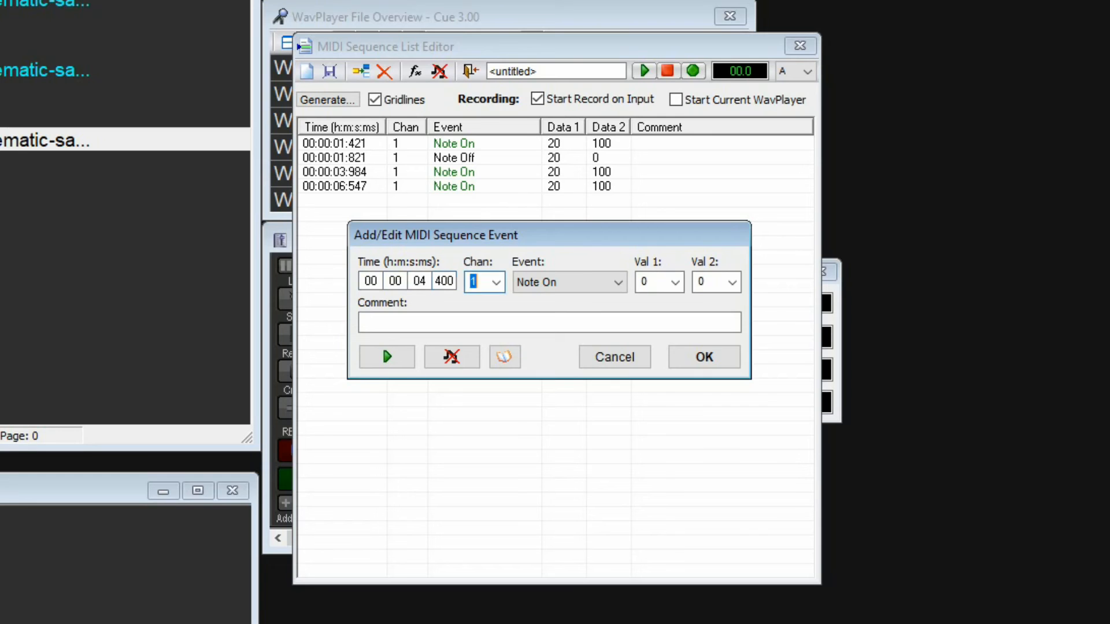
{"action": "key", "text": "Down"}
{"action": "key", "text": "Tab"}
{"action": "type", "text": "20"}
{"action": "key", "text": "Return"}
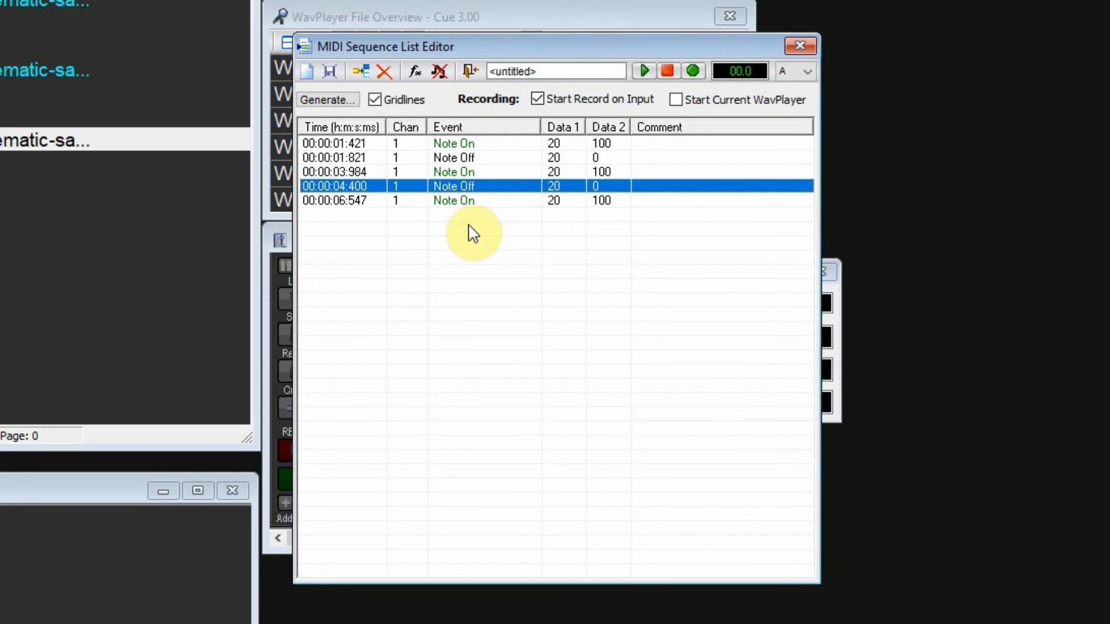
Add a channel 1 Note Off event at 00:00:06:947 with Val 1 of 20, following the third Note On
{"action": "left_click", "coordinate": [368, 200]}
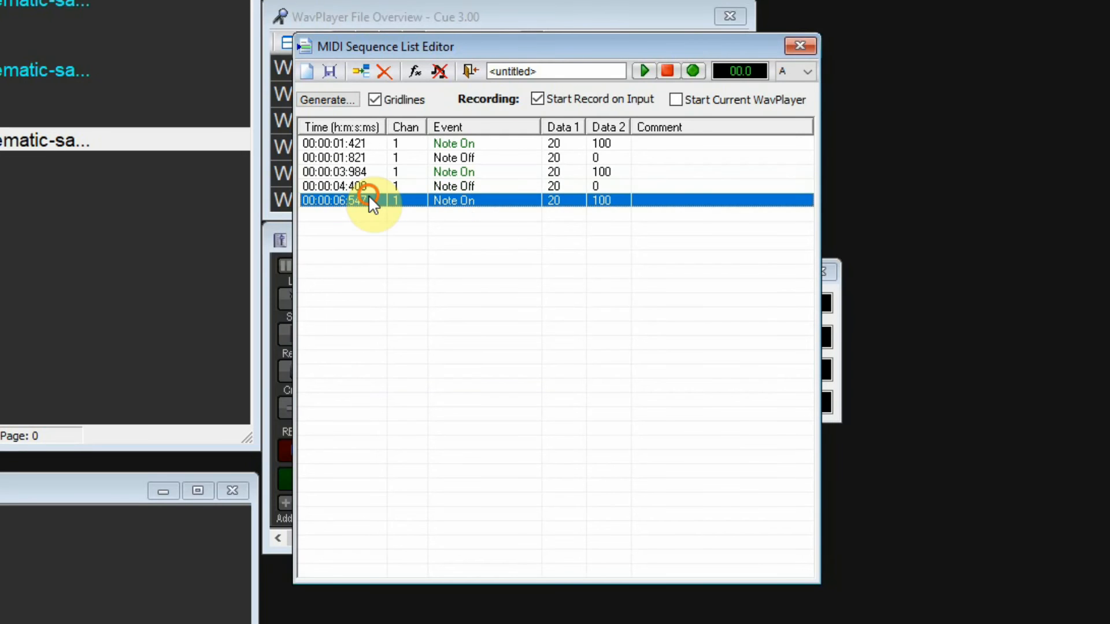
{"action": "left_click", "coordinate": [362, 75]}
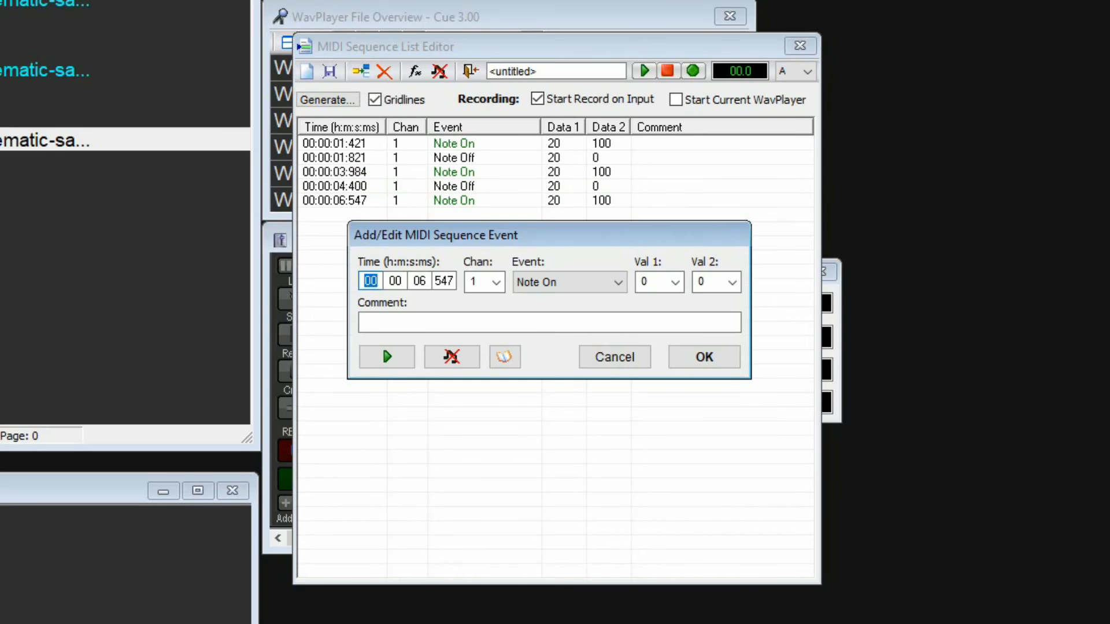
{"action": "key", "text": "Right"}
{"action": "key", "text": "Right"}
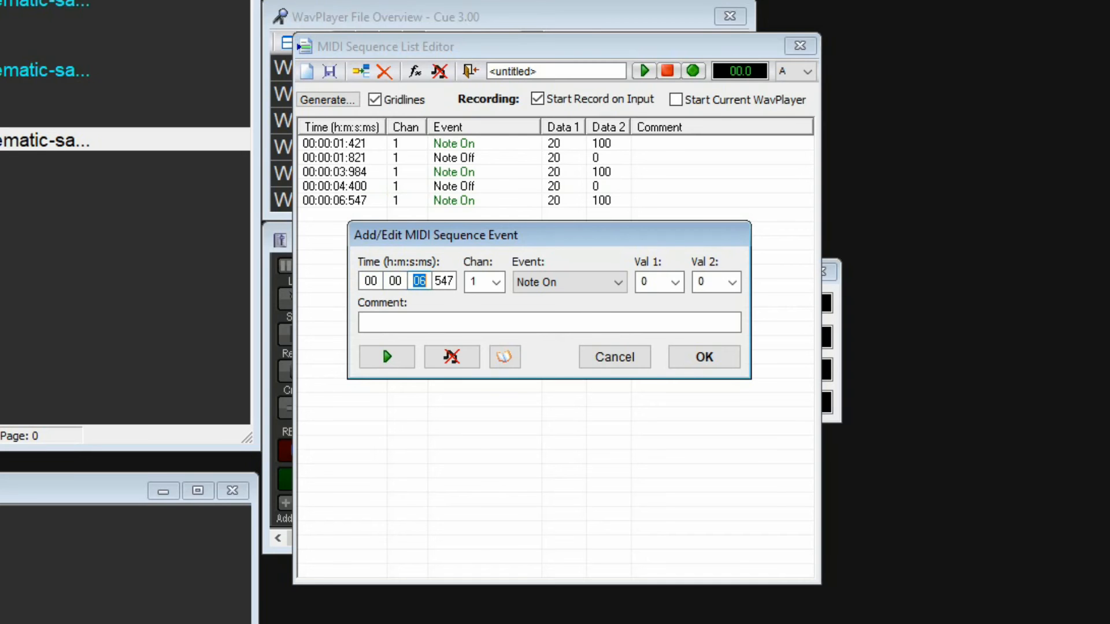
{"action": "key", "text": "Right"}
{"action": "type", "text": "947"}
{"action": "key", "text": "Tab"}
{"action": "key", "text": "Down"}
{"action": "key", "text": "Tab"}
{"action": "type", "text": "20"}
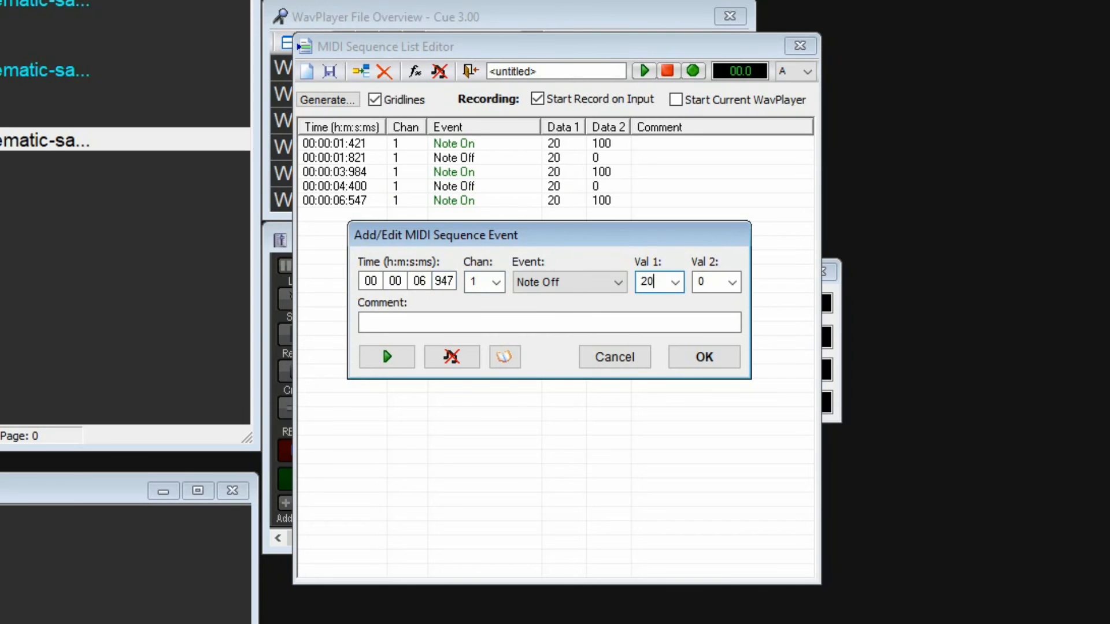
{"action": "key", "text": "Tab"}
{"action": "key", "text": "Return"}
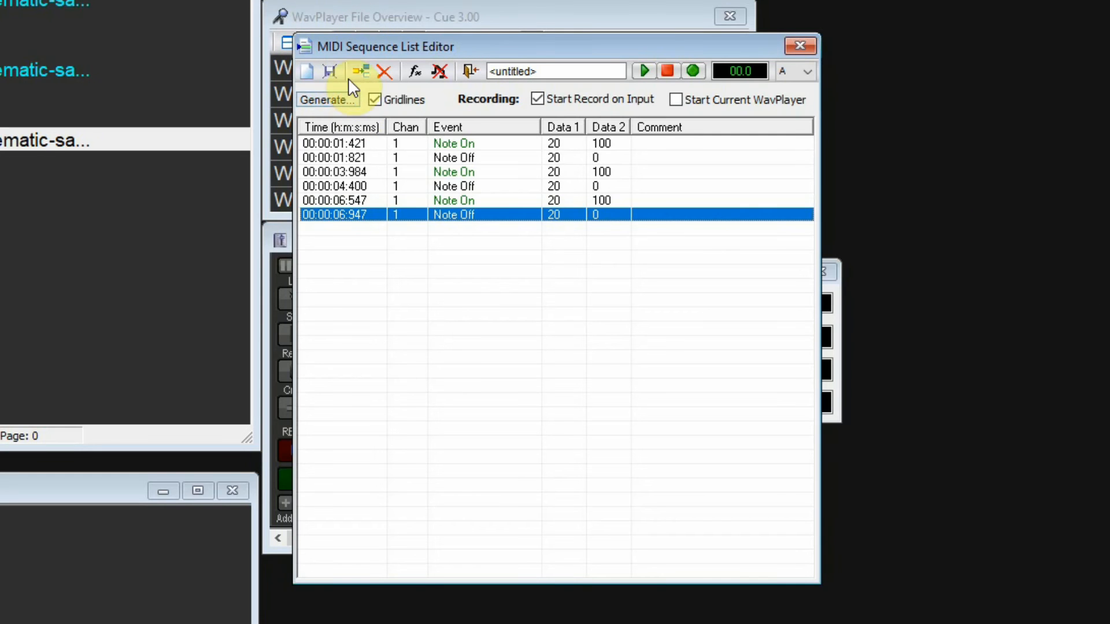
Save the MIDI sequence as test in the QLC Midi Notes folder, and close the sequence editor
{"action": "left_click", "coordinate": [331, 75]}
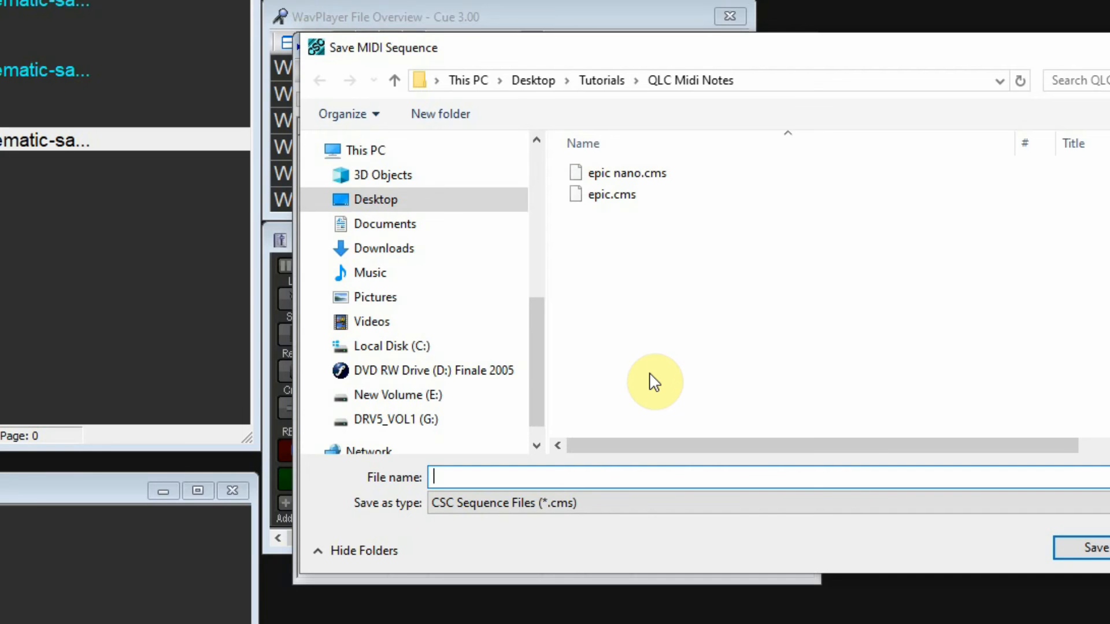
{"action": "type", "text": "test"}
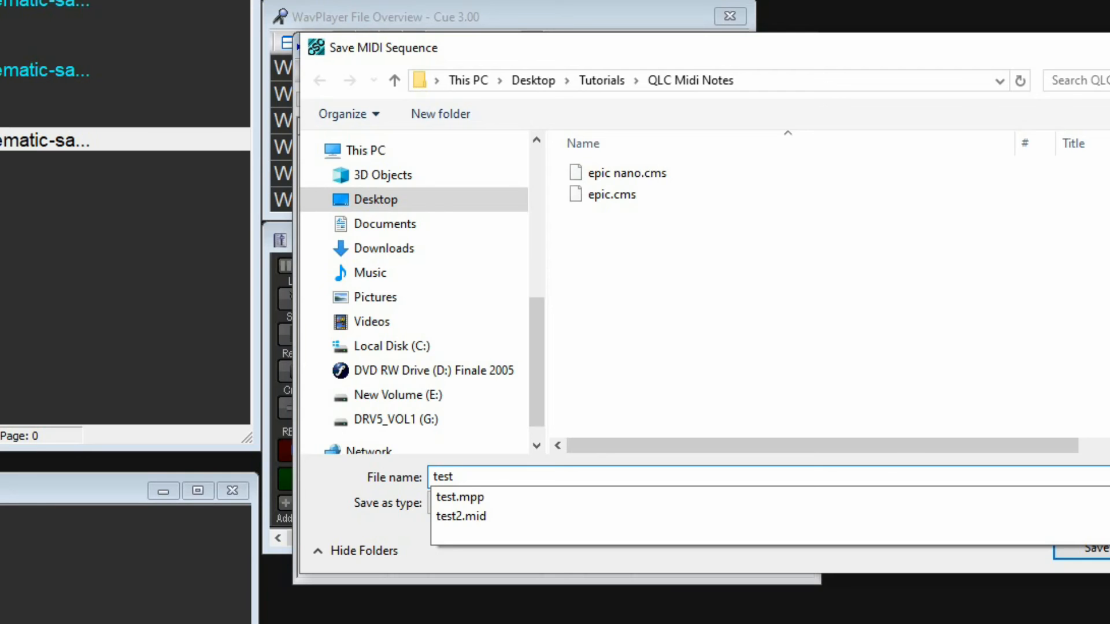
{"action": "key", "text": "Return"}
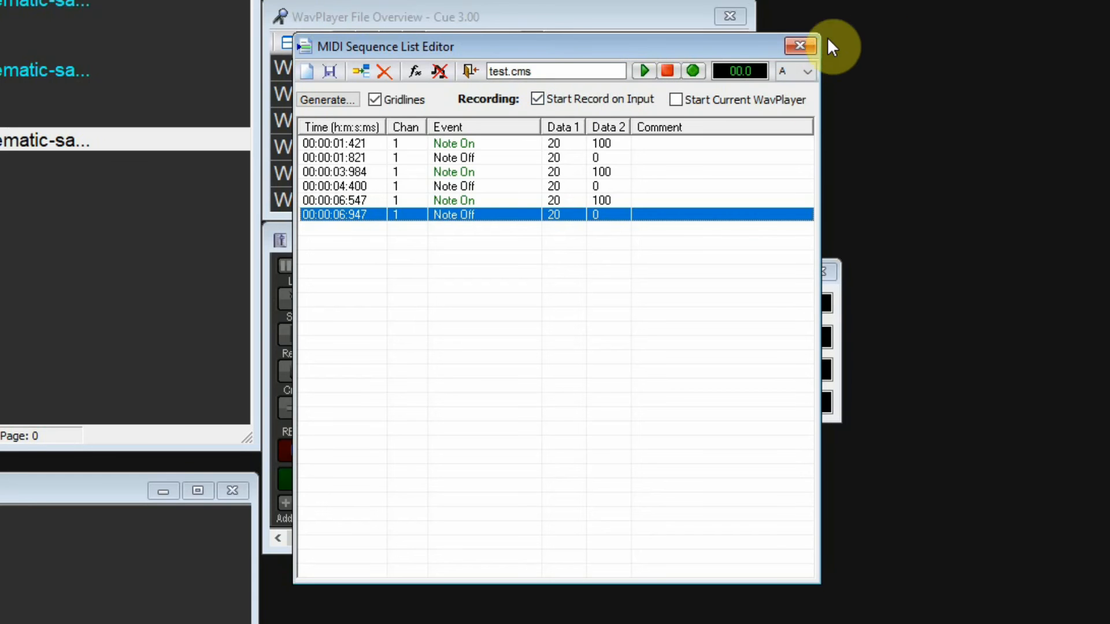
{"action": "left_click", "coordinate": [803, 47]}
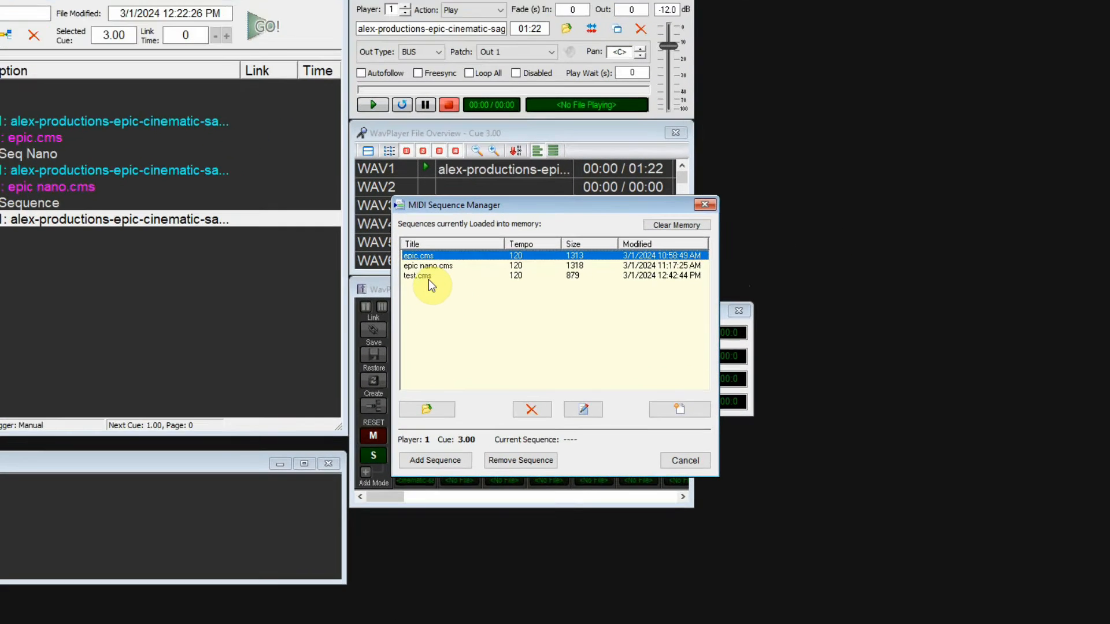
Assign the test.cms sequence to sequence player 1 of cue 3.00, and close the sequence players
{"action": "left_click", "coordinate": [449, 283]}
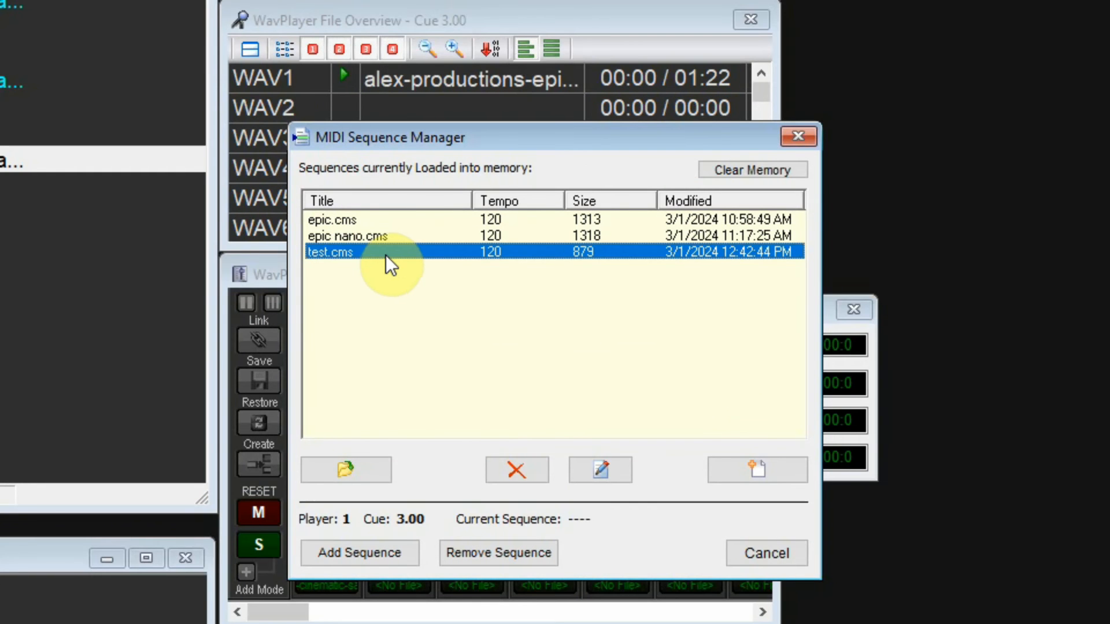
{"action": "left_click", "coordinate": [369, 557]}
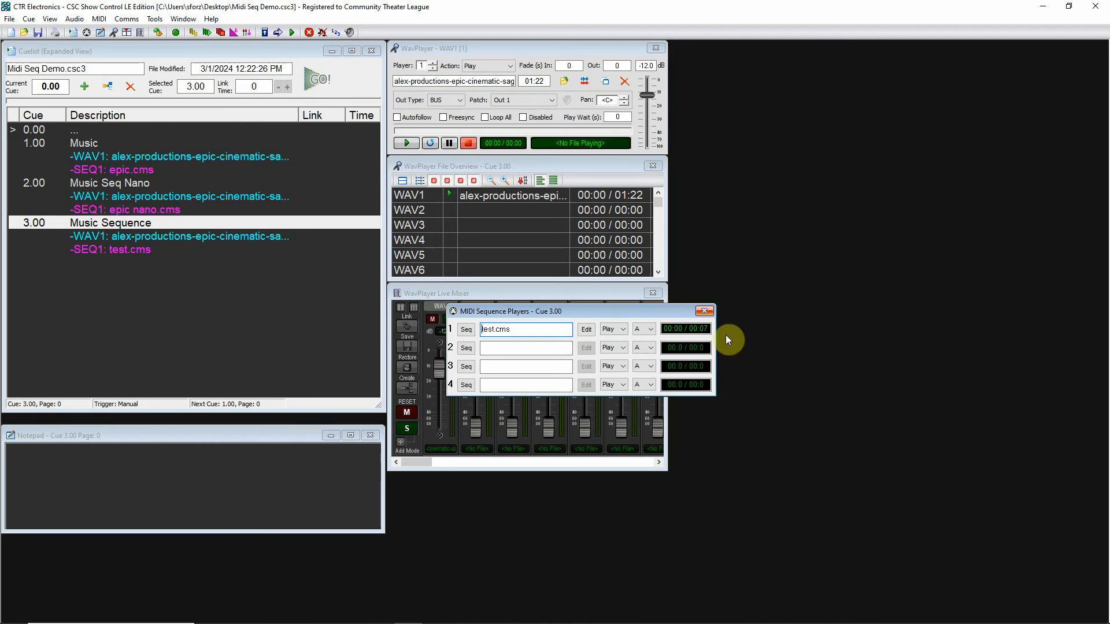
{"action": "left_click", "coordinate": [704, 312]}
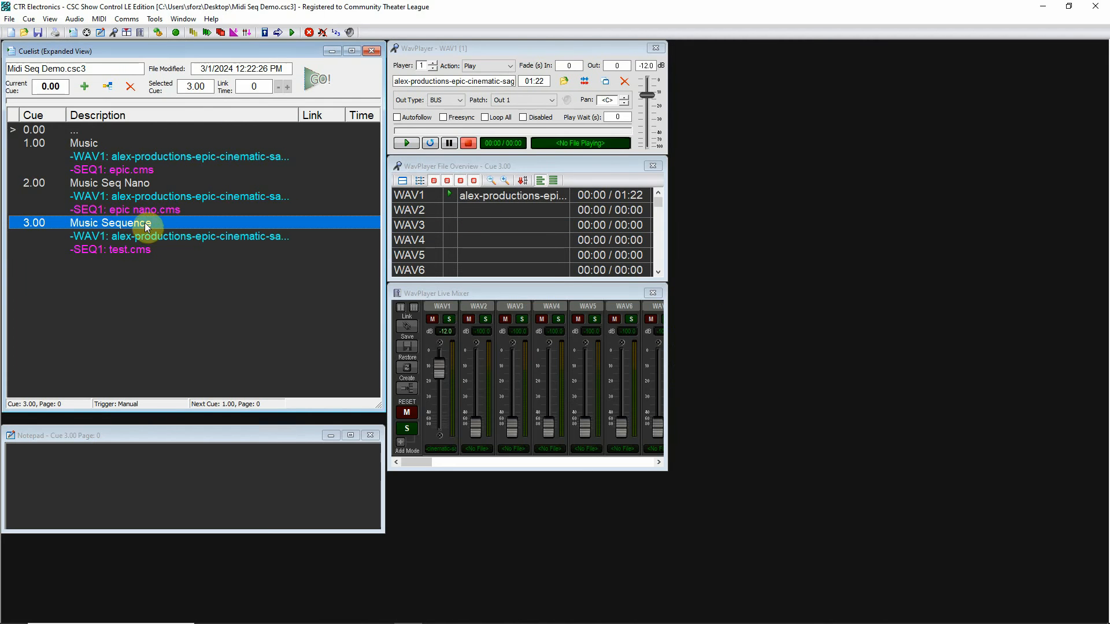
Select cue 1.00 Music in the cuelist, and show the fixture monitor in Q Light Controller Plus
{"action": "left_click", "coordinate": [87, 146]}
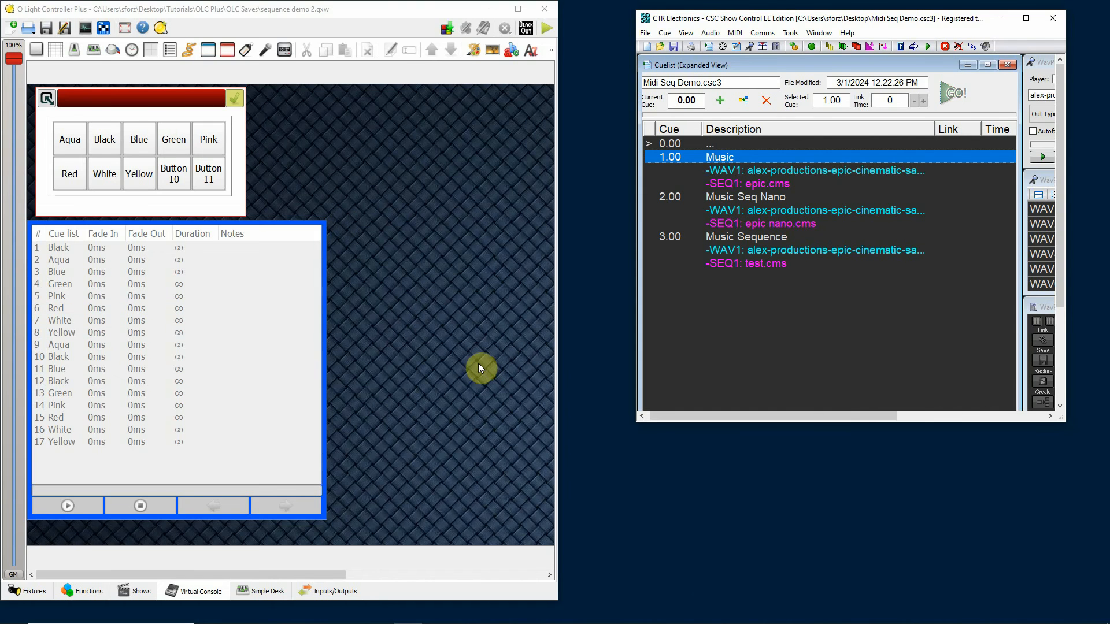
{"action": "left_click", "coordinate": [86, 29]}
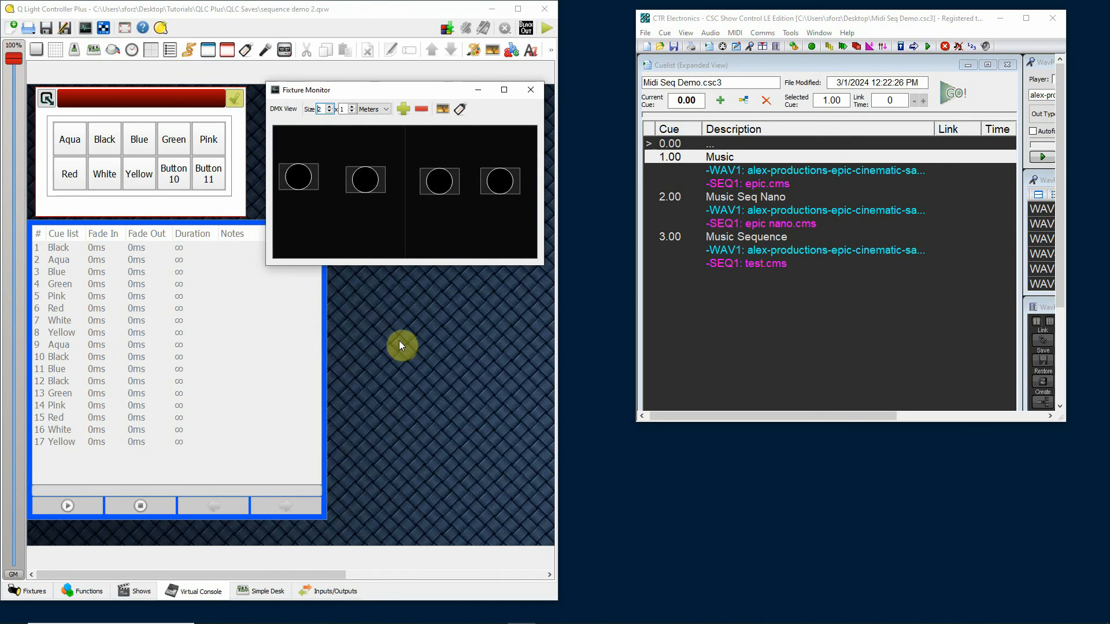
{"action": "left_click", "coordinate": [426, 376]}
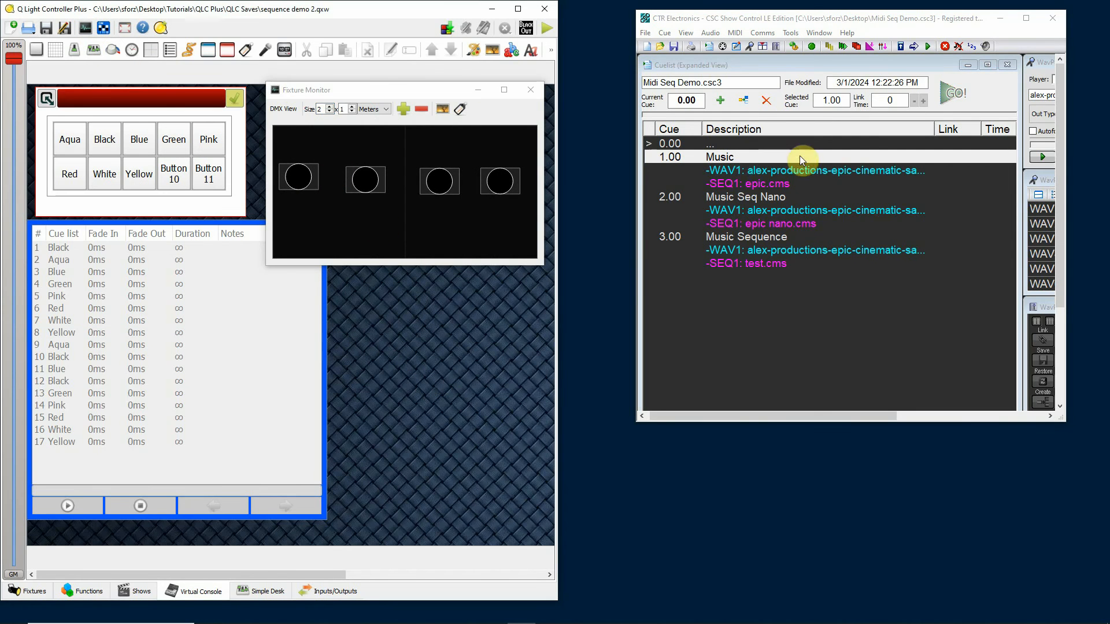
Switch Q Light Controller Plus to operate mode, and reselect cue 1.00 Music in the Show Control cuelist
{"action": "left_click", "coordinate": [754, 157]}
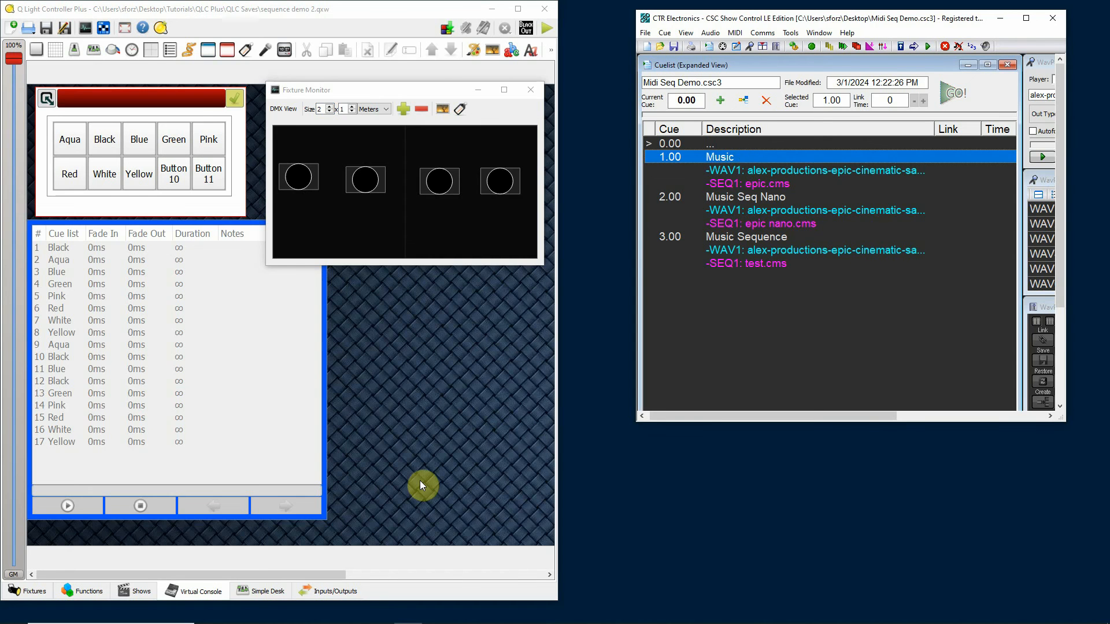
{"action": "left_click", "coordinate": [545, 29]}
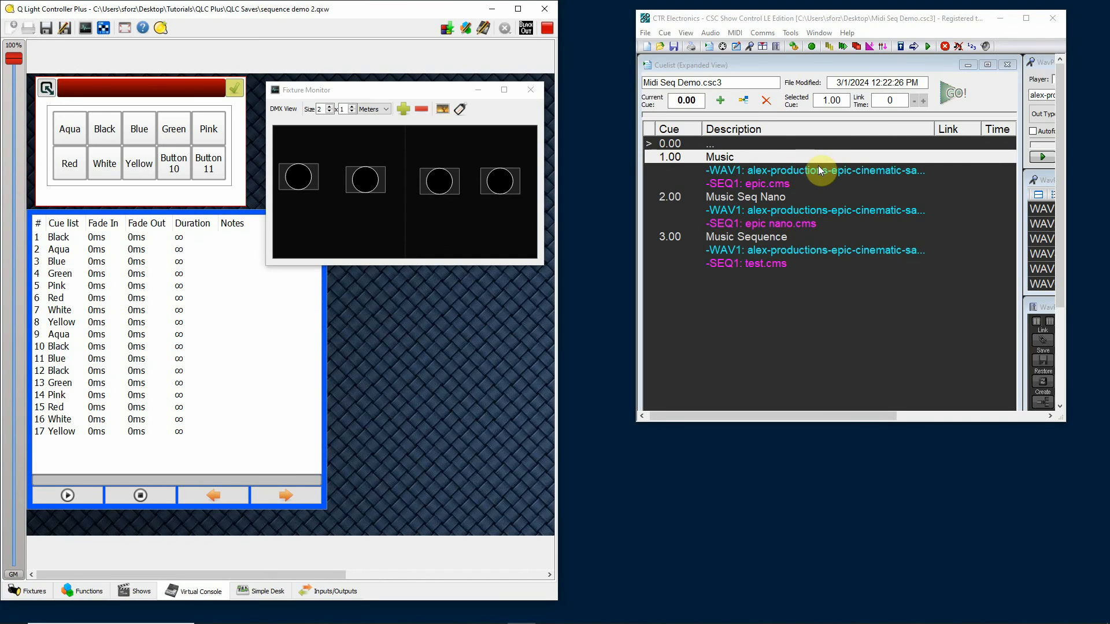
{"action": "left_click", "coordinate": [754, 156]}
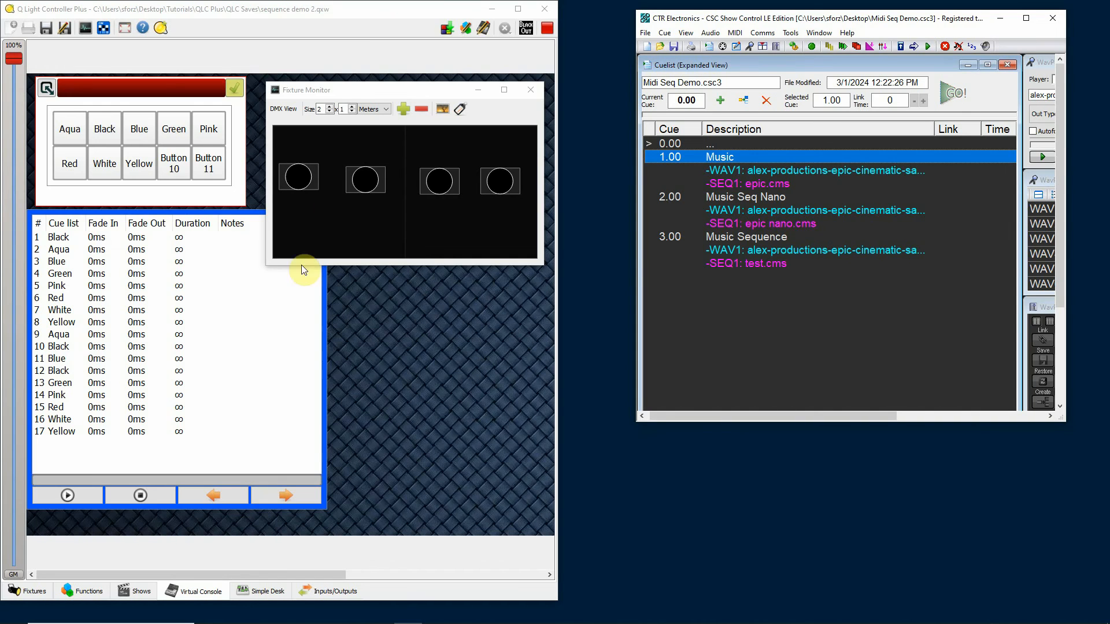
Start the cue list in Q Light Controller Plus, and run cue 1.00 Music from Show Control until the playback is stopped
{"action": "left_click", "coordinate": [68, 495]}
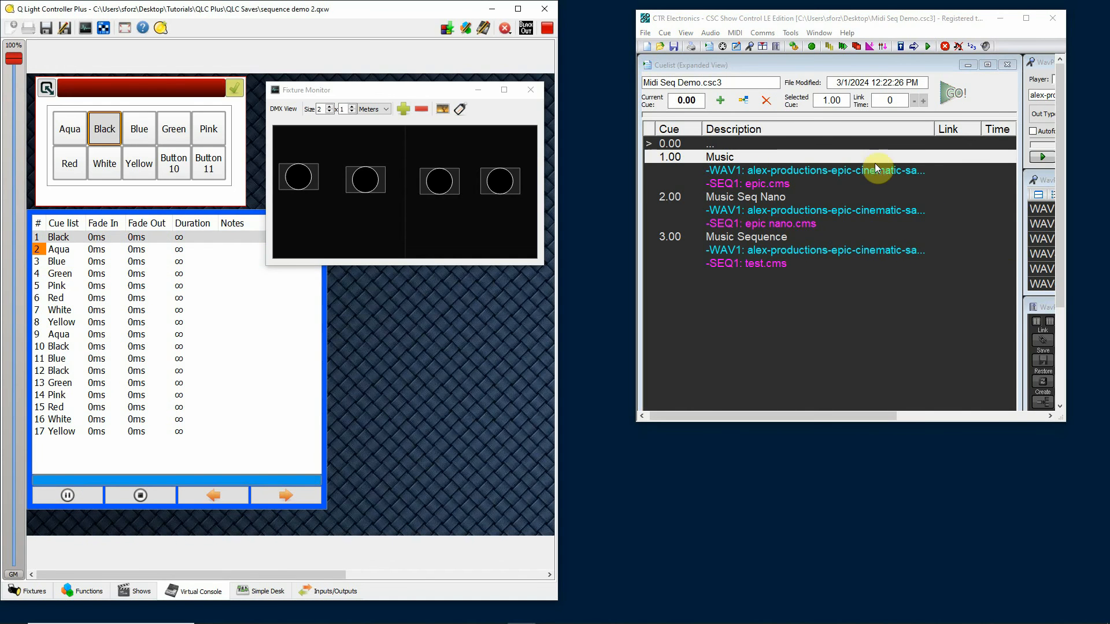
{"action": "left_click", "coordinate": [771, 160]}
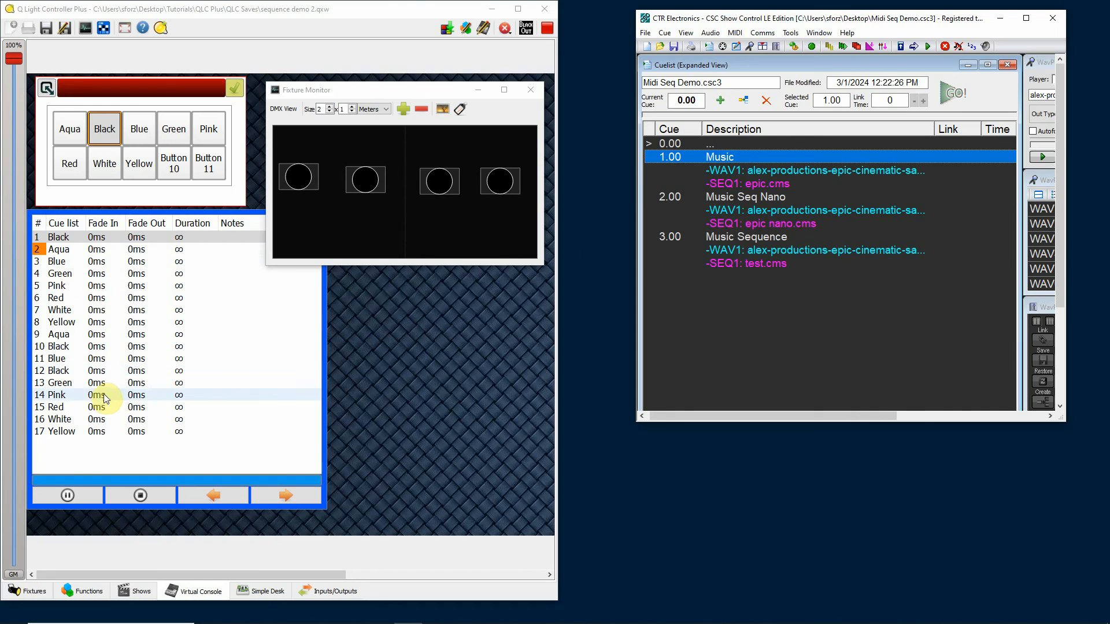
{"action": "left_click", "coordinate": [953, 96]}
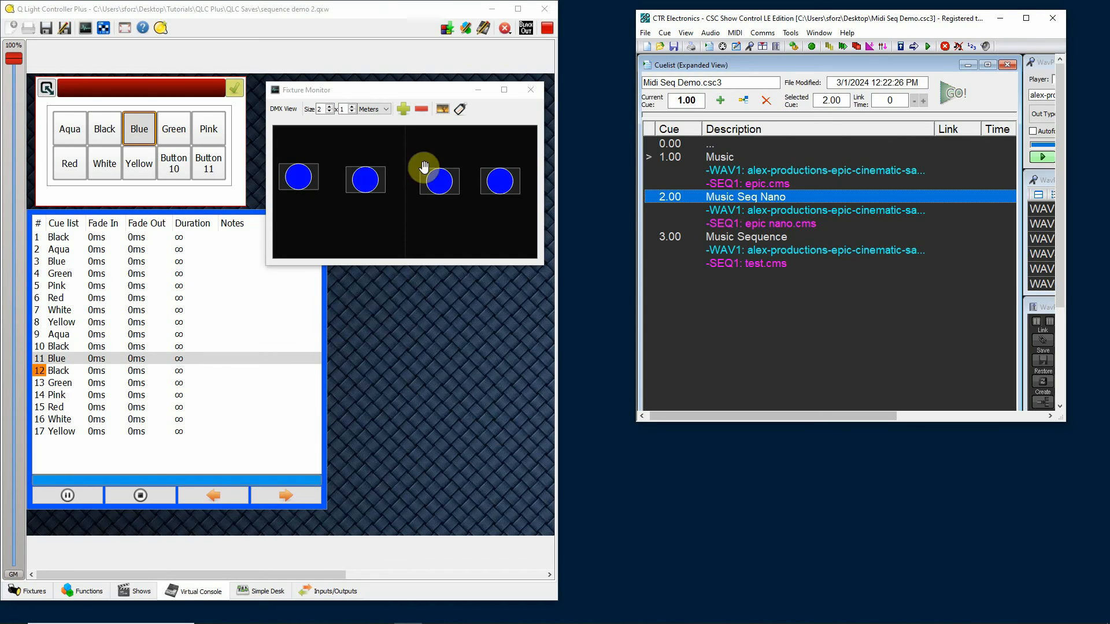
{"action": "left_click", "coordinate": [946, 48]}
{"action": "left_click", "coordinate": [757, 184]}
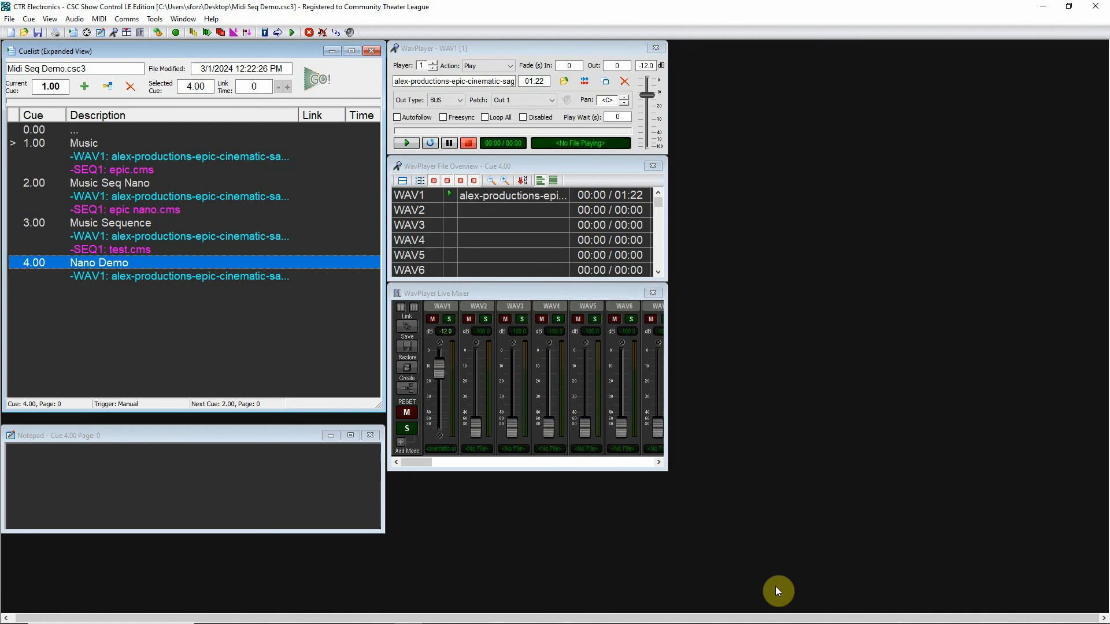
View the Nano2.png picture of the Korg nanoKONTROL2 controller, and minimize the image viewer
{"action": "mouse_move", "coordinate": [791, 623]}
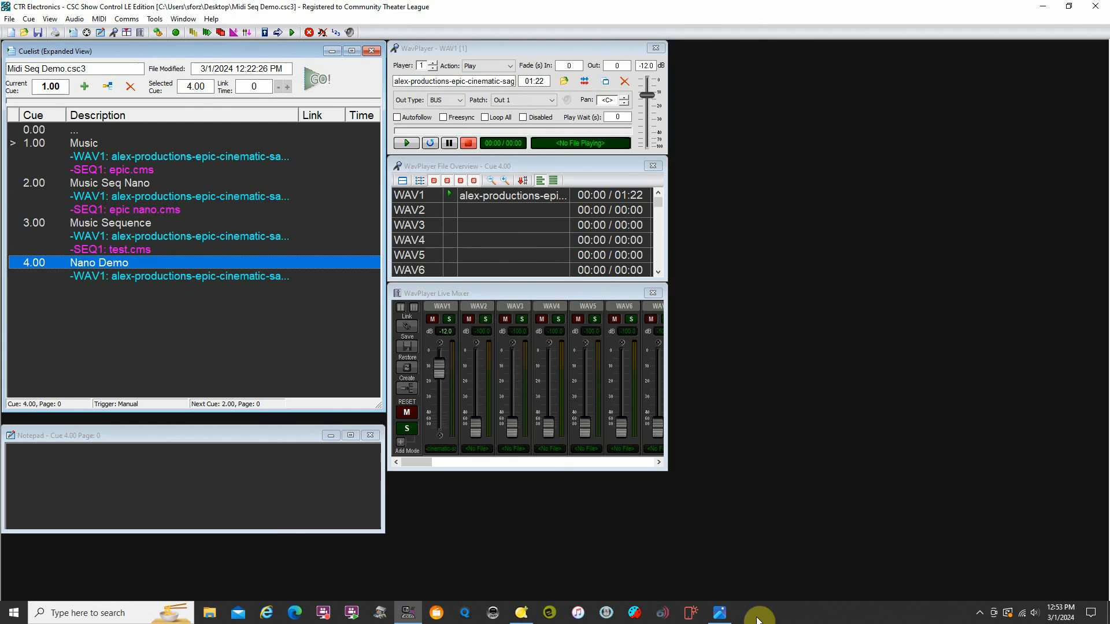
{"action": "left_click", "coordinate": [725, 616]}
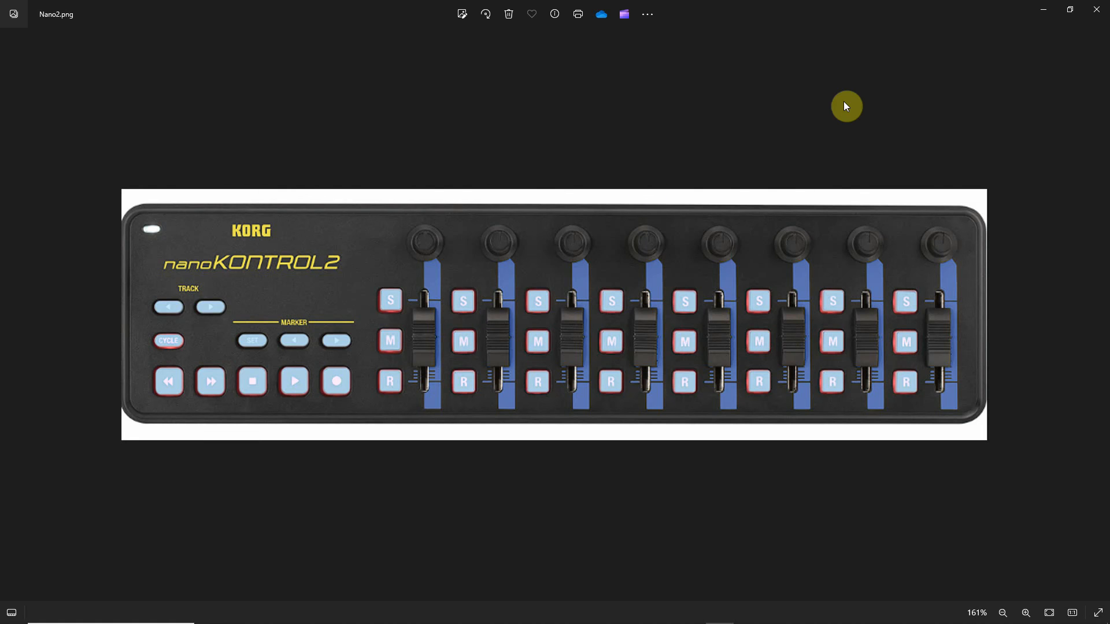
{"action": "left_click", "coordinate": [1046, 9]}
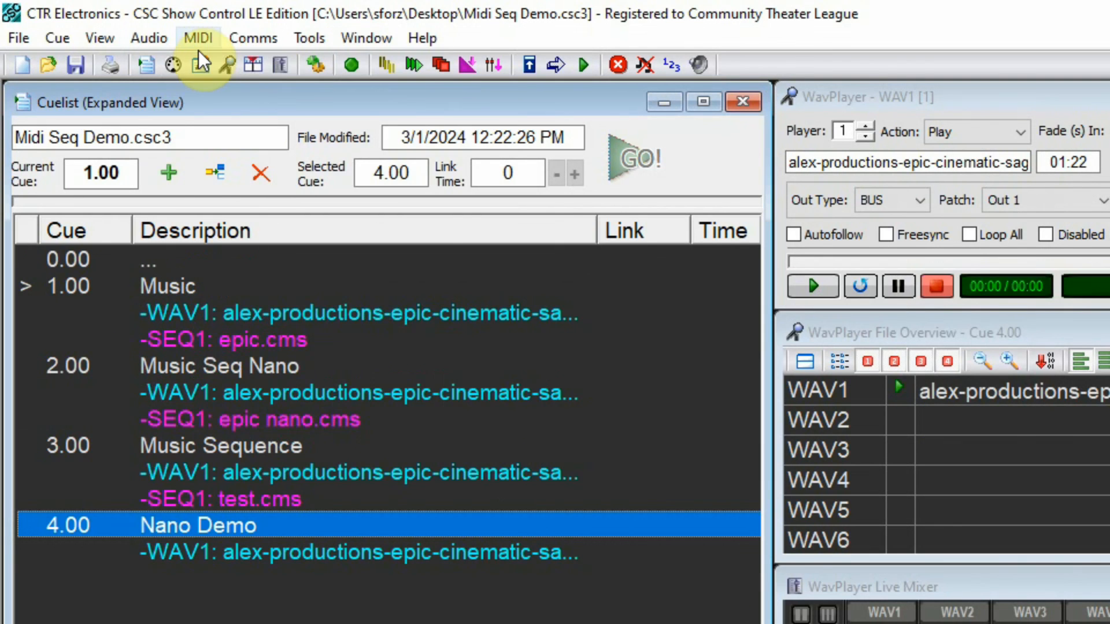
Set the cue control MIDI input port to nanoKONTROL2 in the MIDI Control Mapping
{"action": "left_click", "coordinate": [191, 38]}
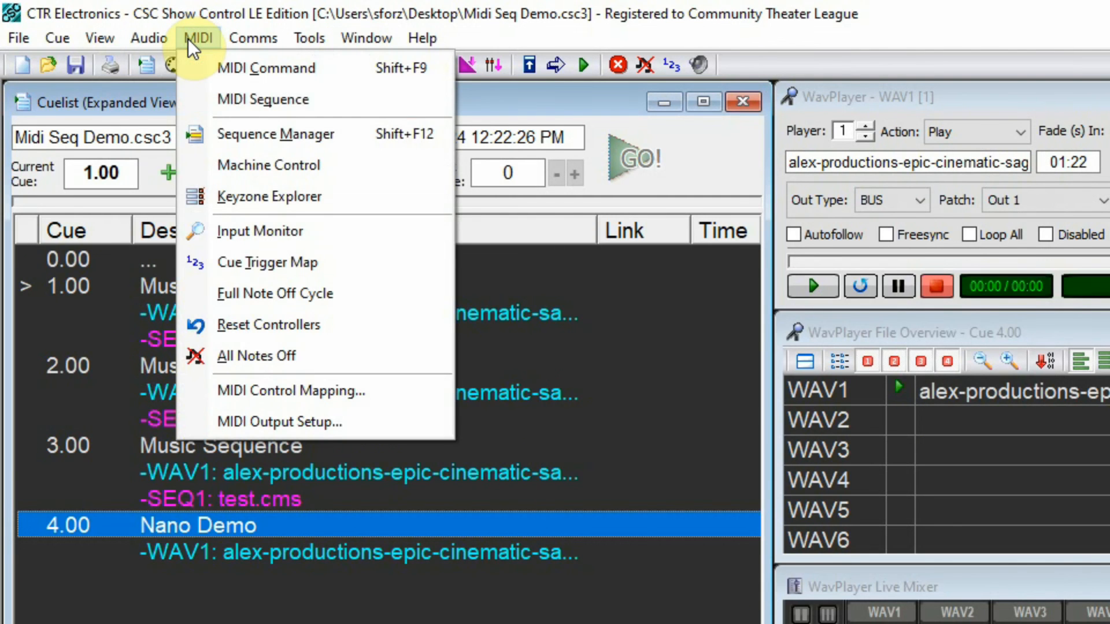
{"action": "left_click", "coordinate": [287, 391]}
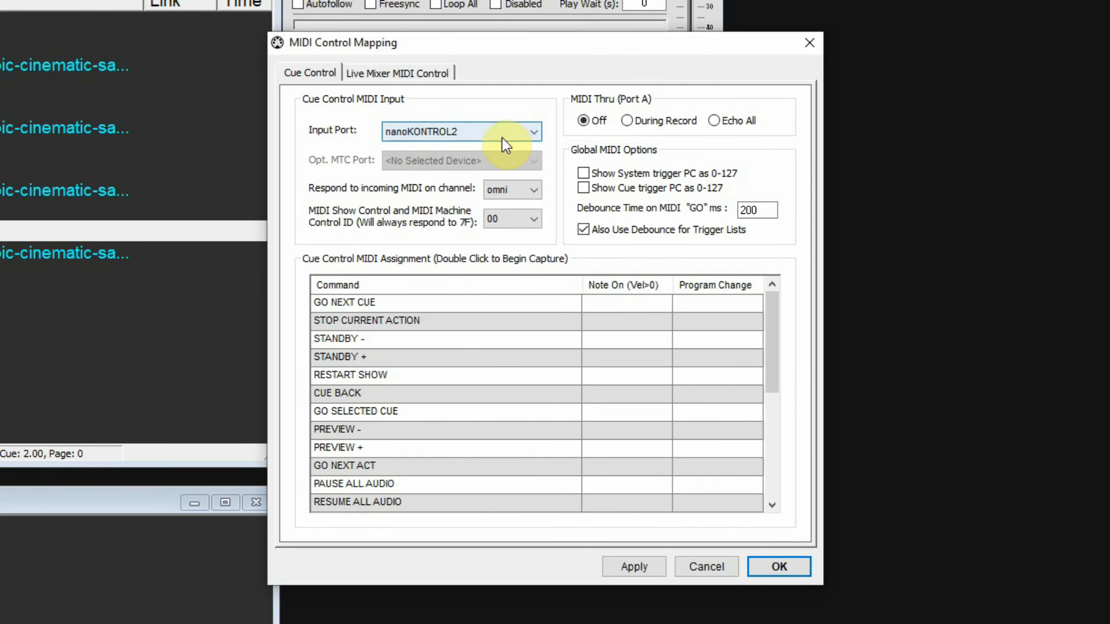
{"action": "left_click", "coordinate": [535, 132]}
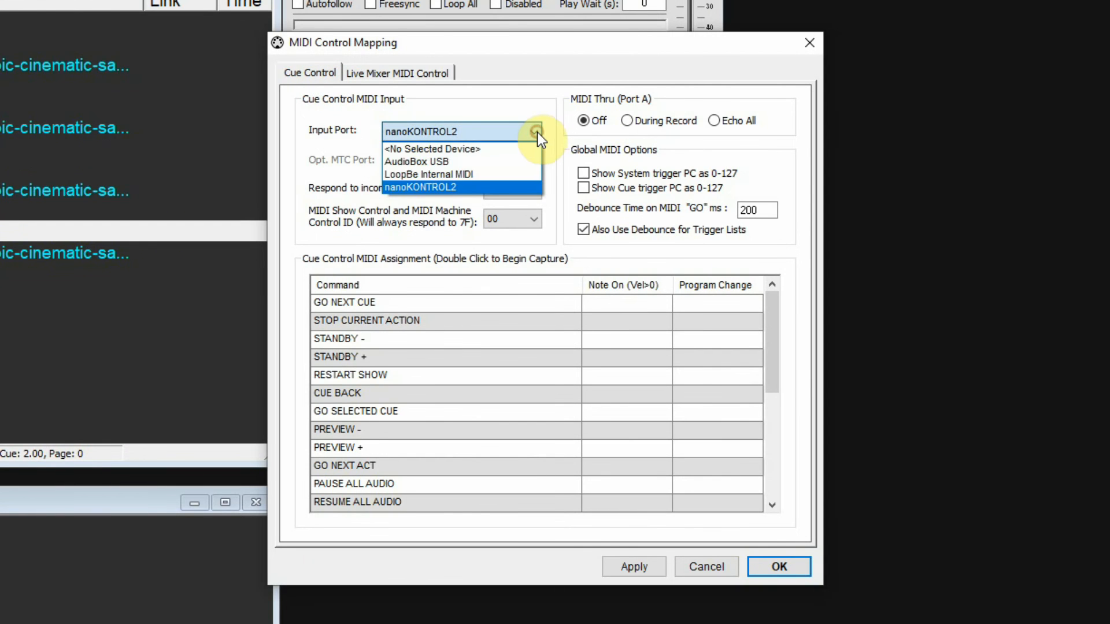
{"action": "left_click", "coordinate": [497, 189]}
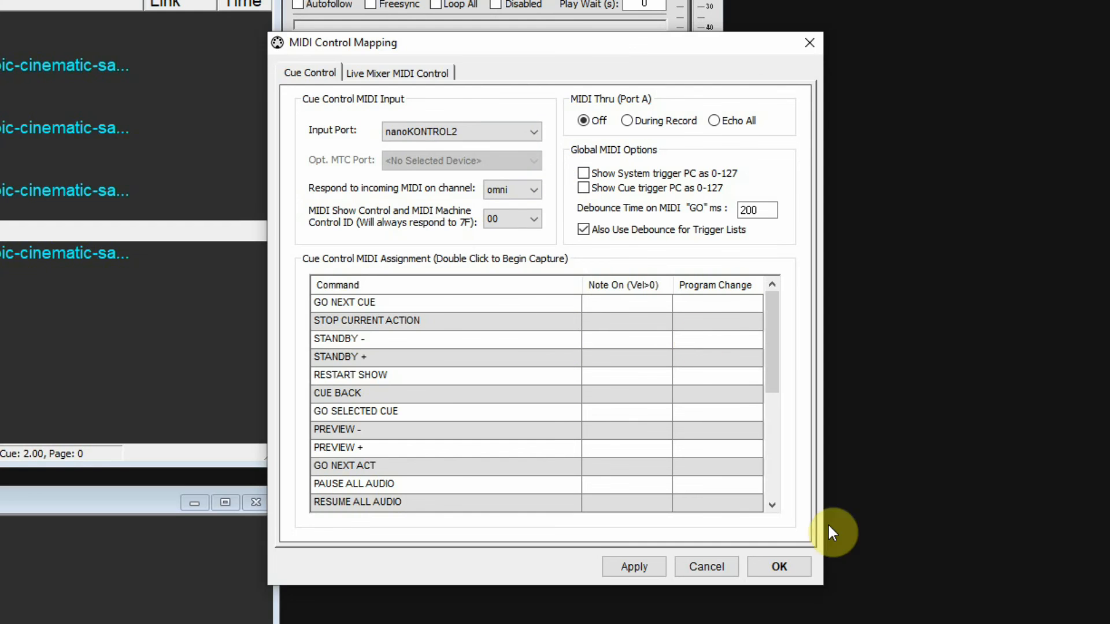
{"action": "left_click", "coordinate": [781, 568]}
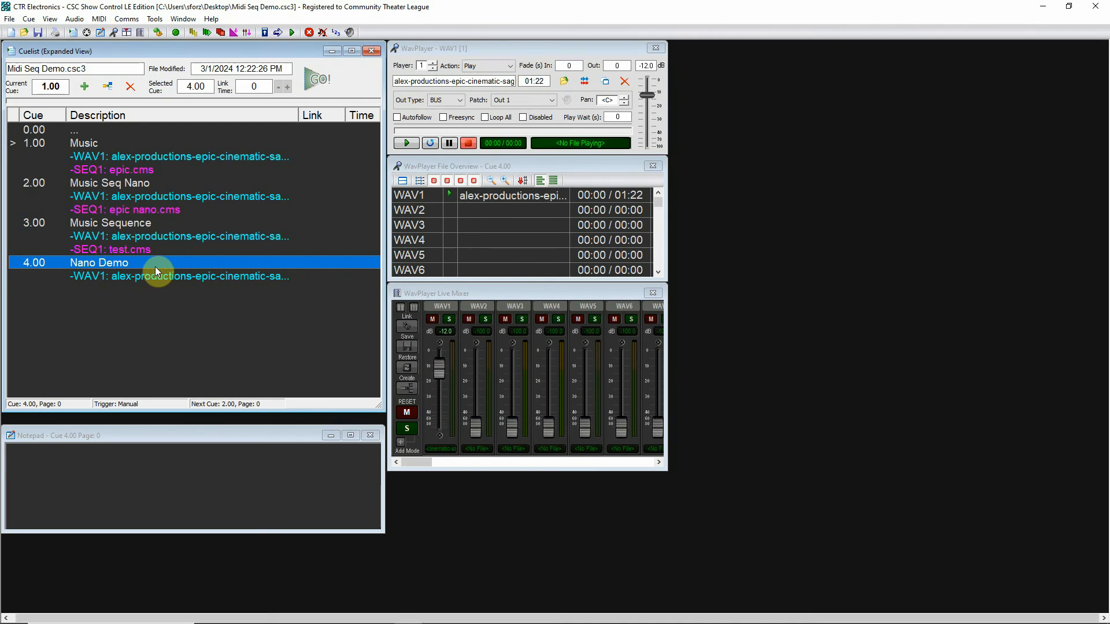
Open sequence player 1 of cue 4.00 Nano Demo, and create a new MIDI sequence for it
{"action": "left_click", "coordinate": [99, 19]}
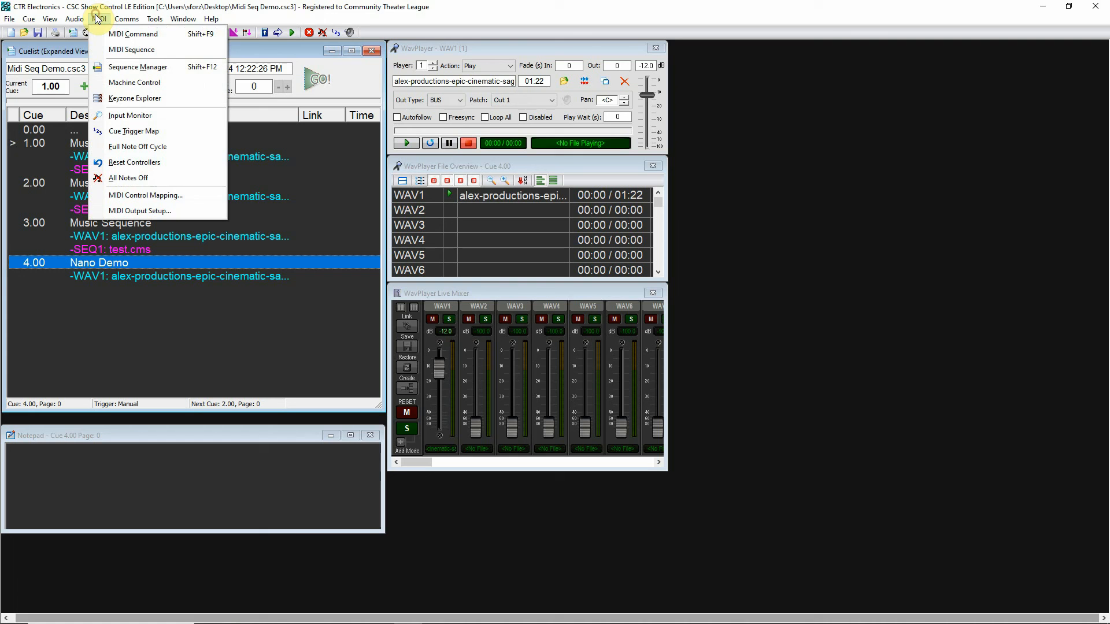
{"action": "left_click", "coordinate": [128, 49]}
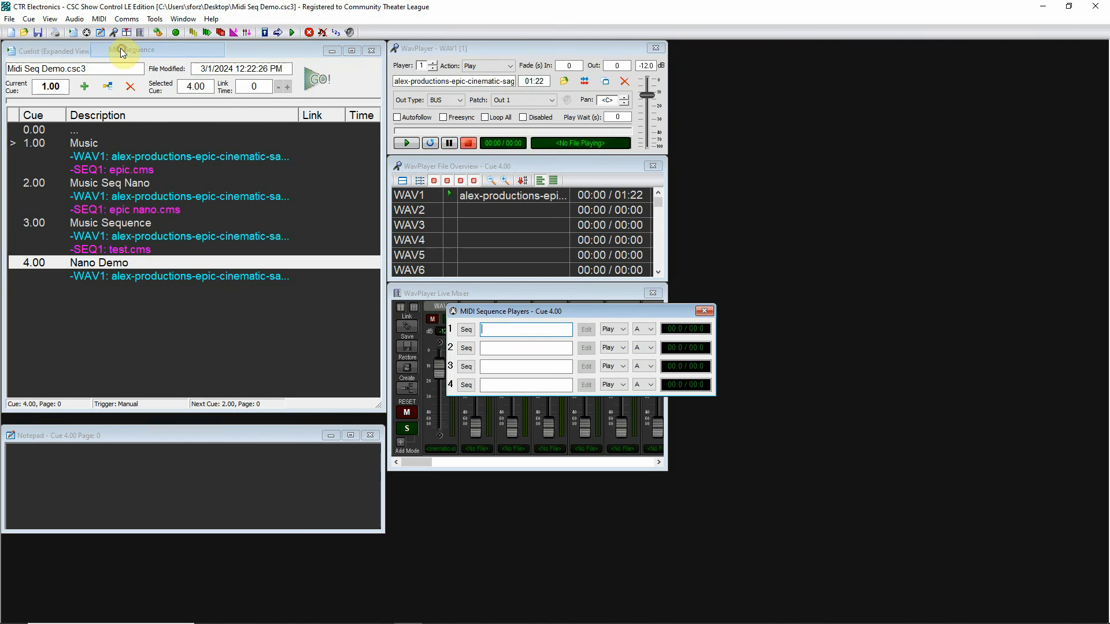
{"action": "left_click", "coordinate": [465, 331]}
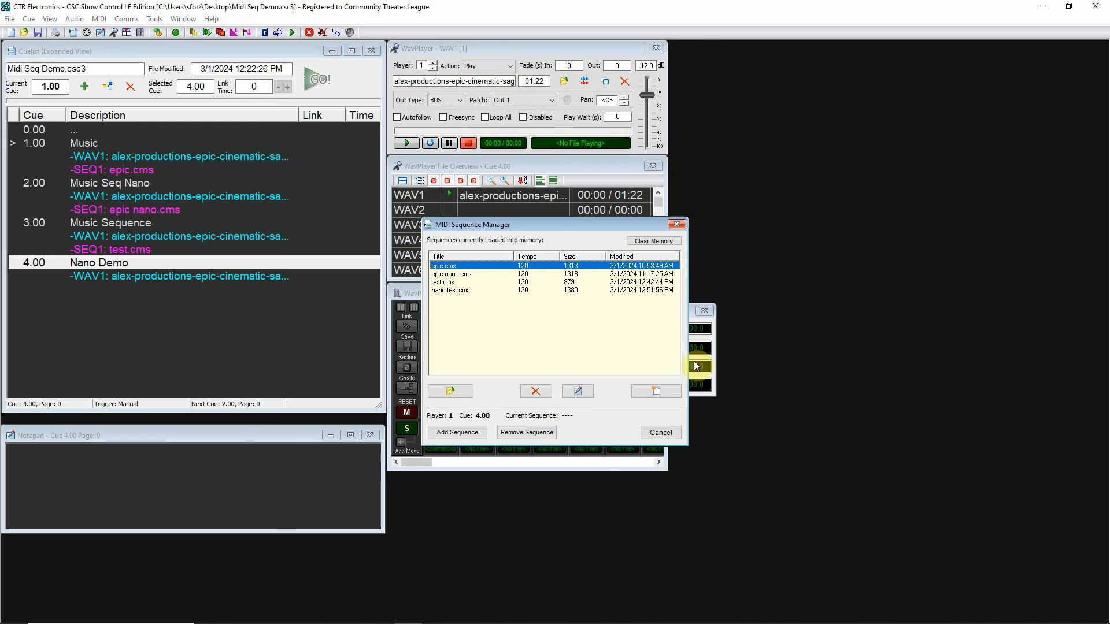
{"action": "left_click", "coordinate": [658, 391]}
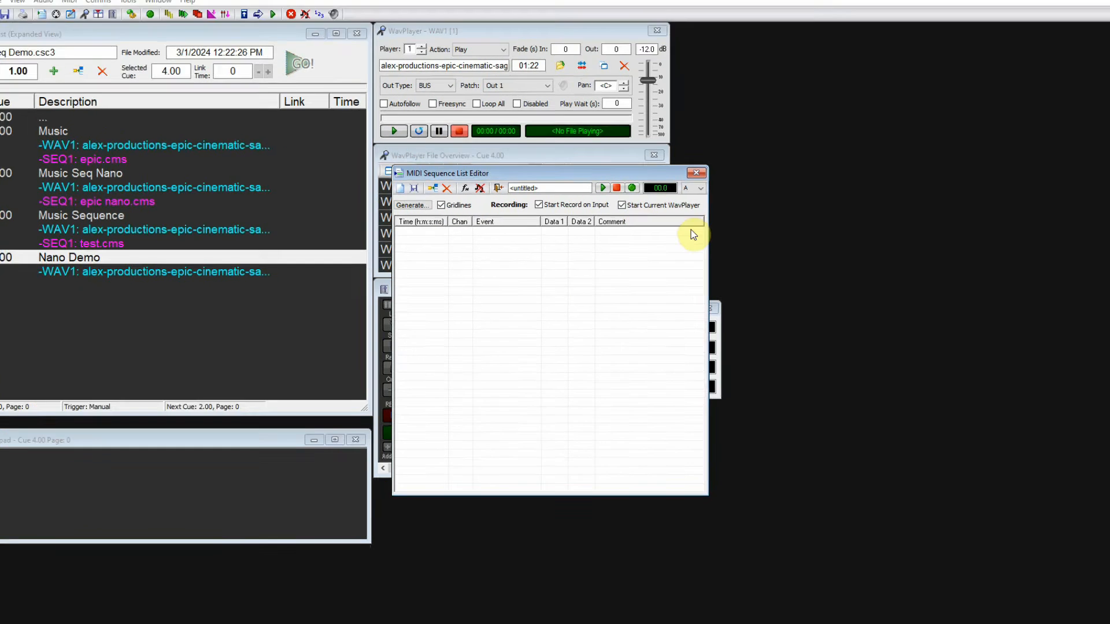
Record channel 1 Note On and Note Off events from the nanoKONTROL2 to the music for about 28 seconds, and stop recording
{"action": "left_click", "coordinate": [622, 213]}
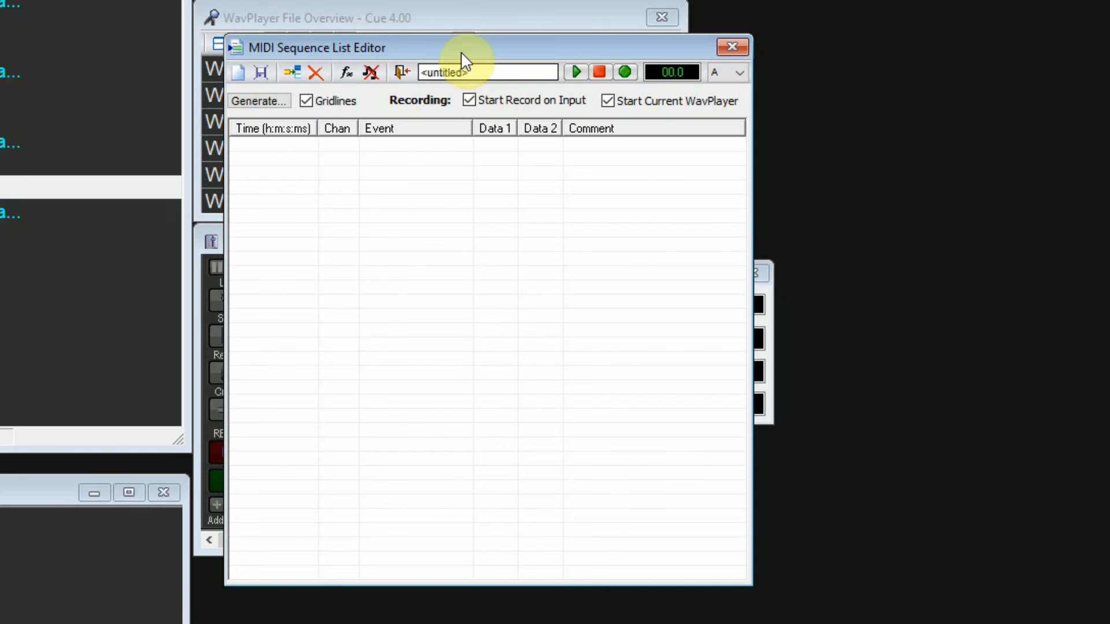
{"action": "left_click", "coordinate": [625, 72]}
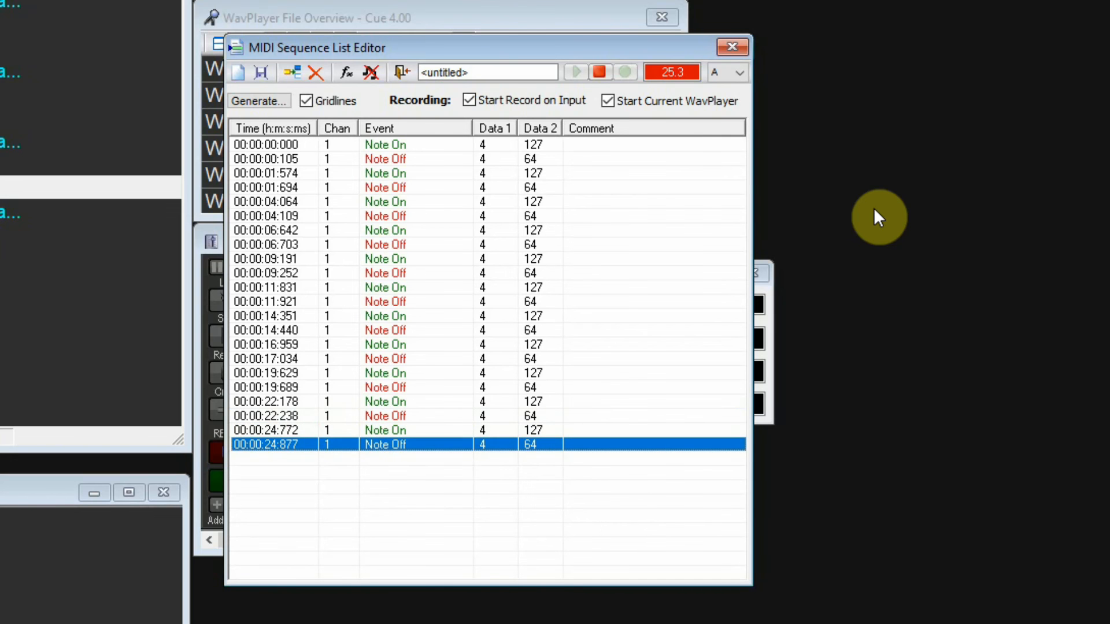
{"action": "left_click", "coordinate": [598, 73]}
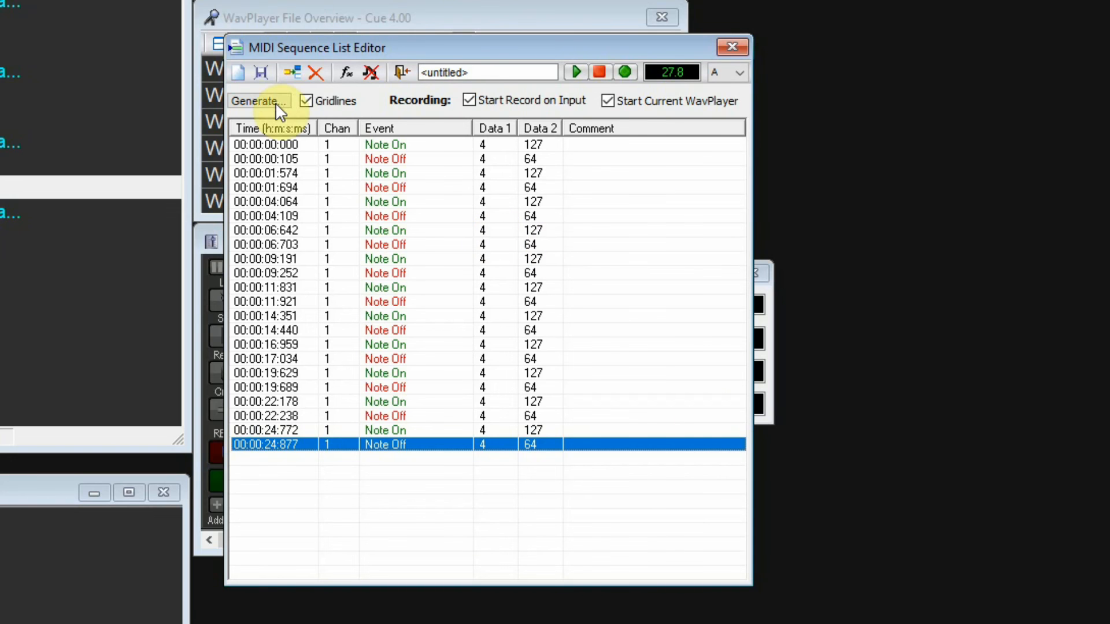
{"action": "left_click", "coordinate": [468, 100]}
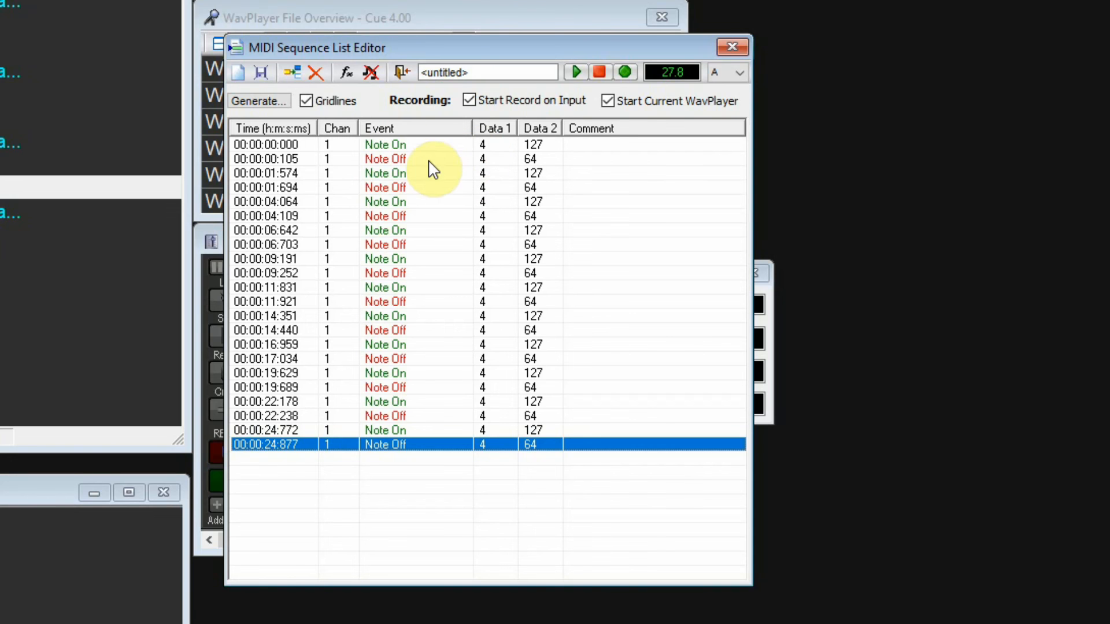
Delete the first recorded Note On at 00:00:00:000 and its Note Off at 00:00:00:105
{"action": "left_click", "coordinate": [393, 146]}
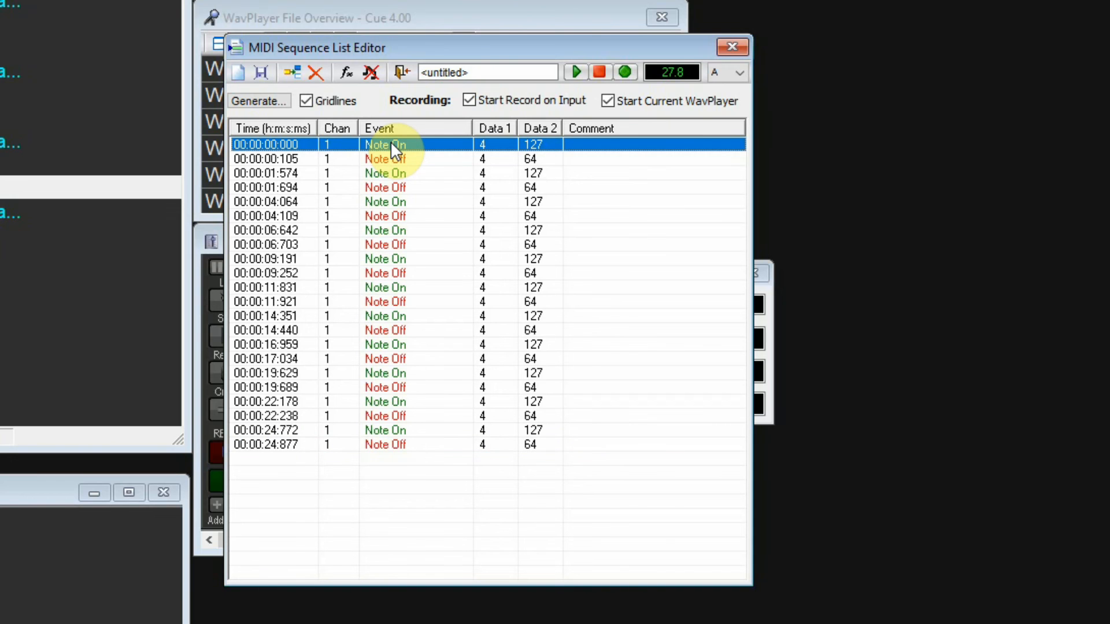
{"action": "left_click", "coordinate": [315, 74]}
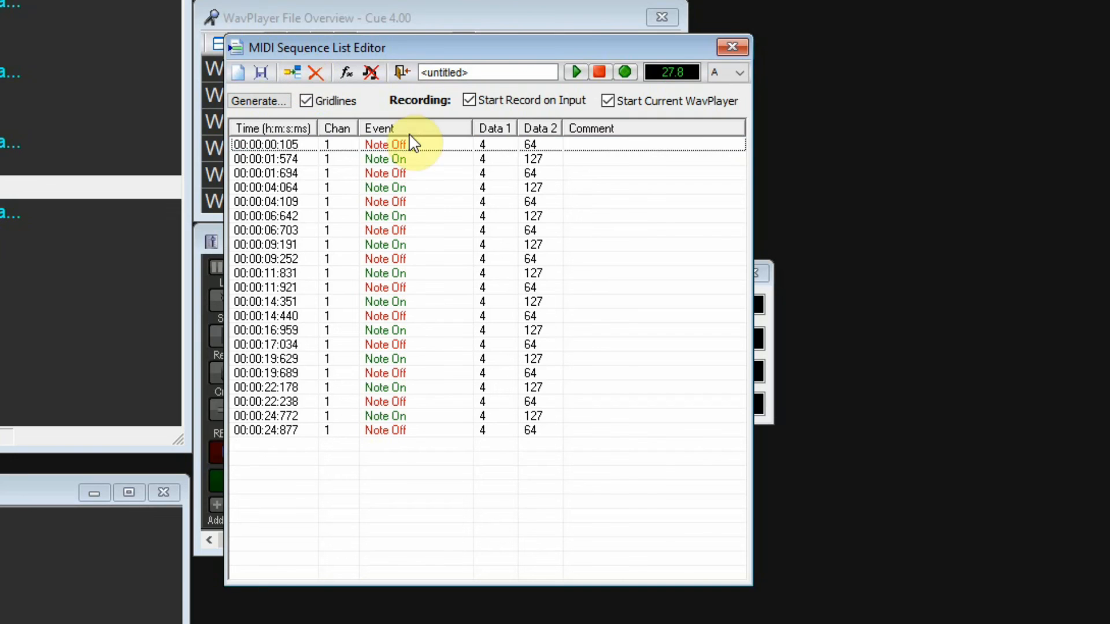
{"action": "left_click", "coordinate": [401, 144]}
{"action": "left_click", "coordinate": [318, 76]}
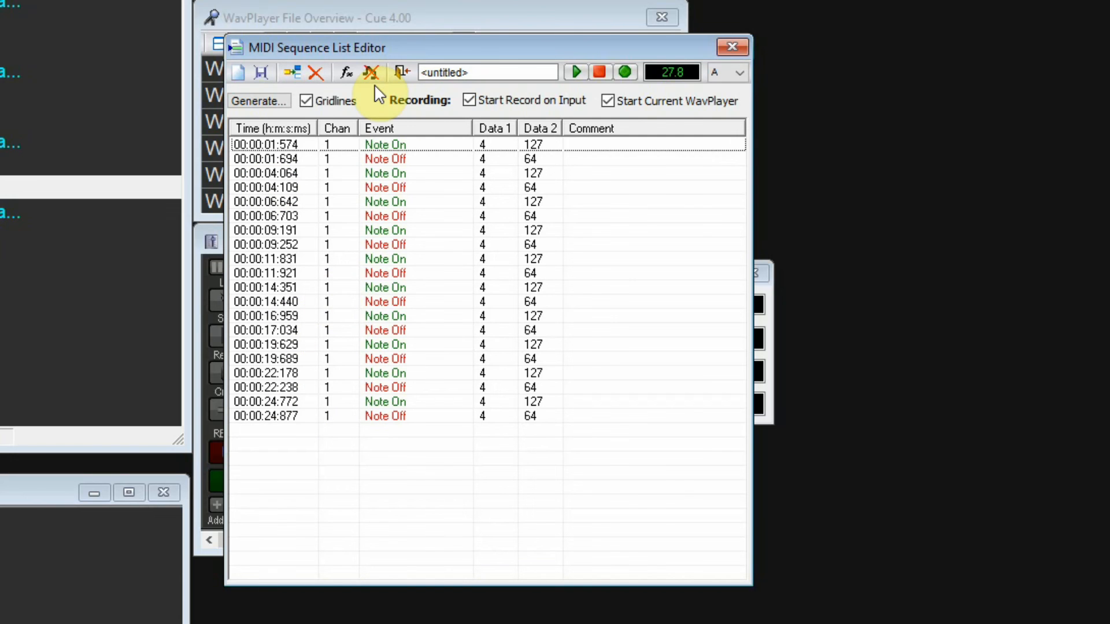
Save the recorded sequence as Nano OK in the QLC Midi Notes folder, and close the sequence editor
{"action": "left_click", "coordinate": [261, 70]}
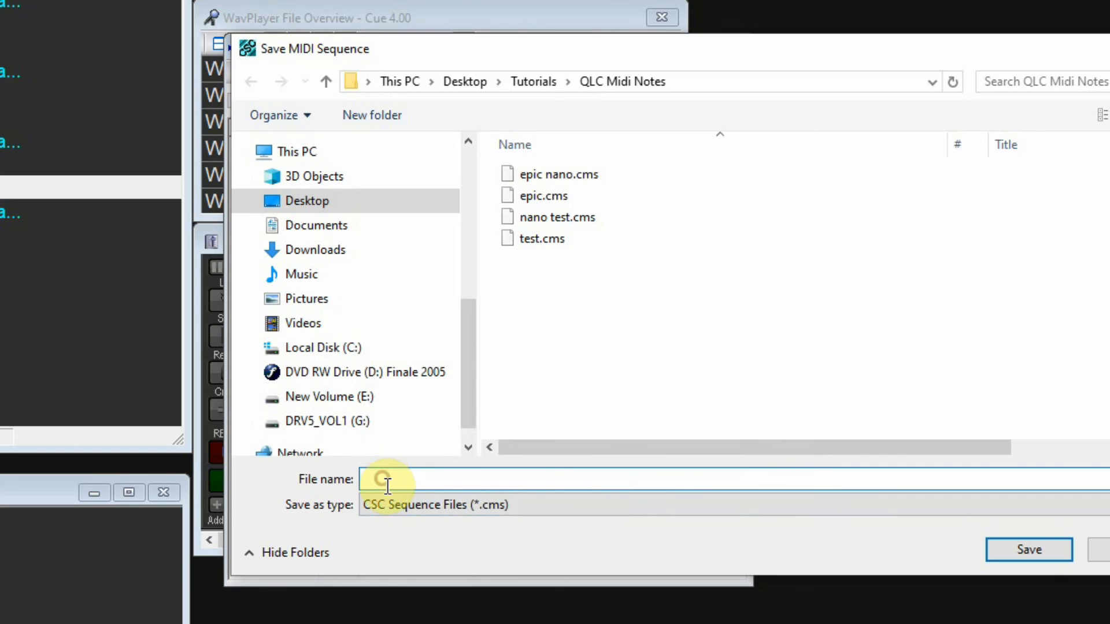
{"action": "type", "text": "N"}
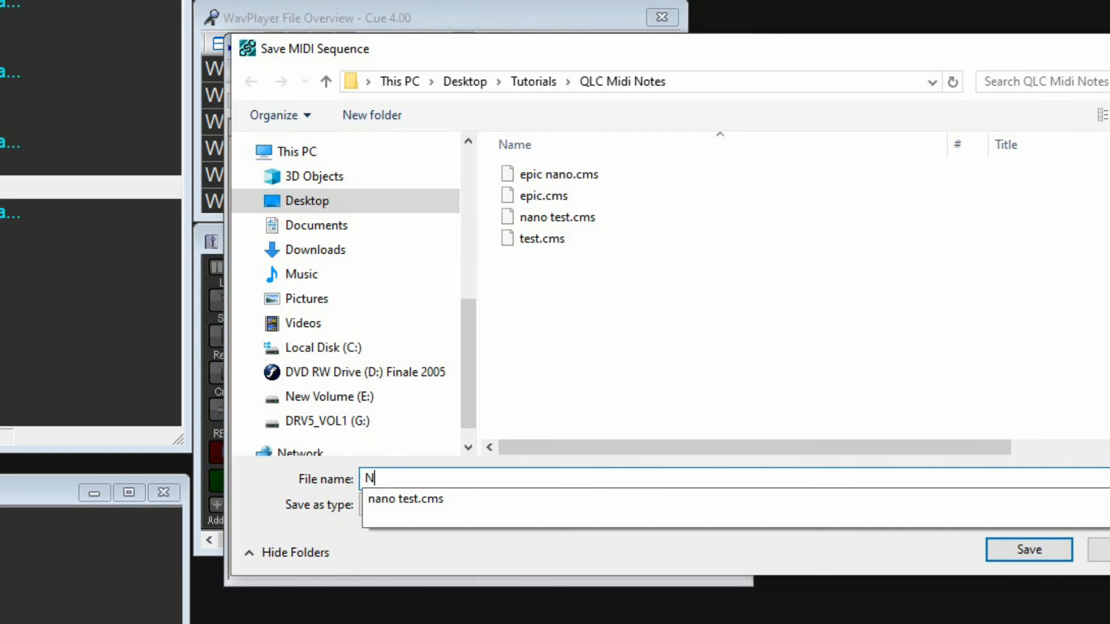
{"action": "type", "text": "ano OK"}
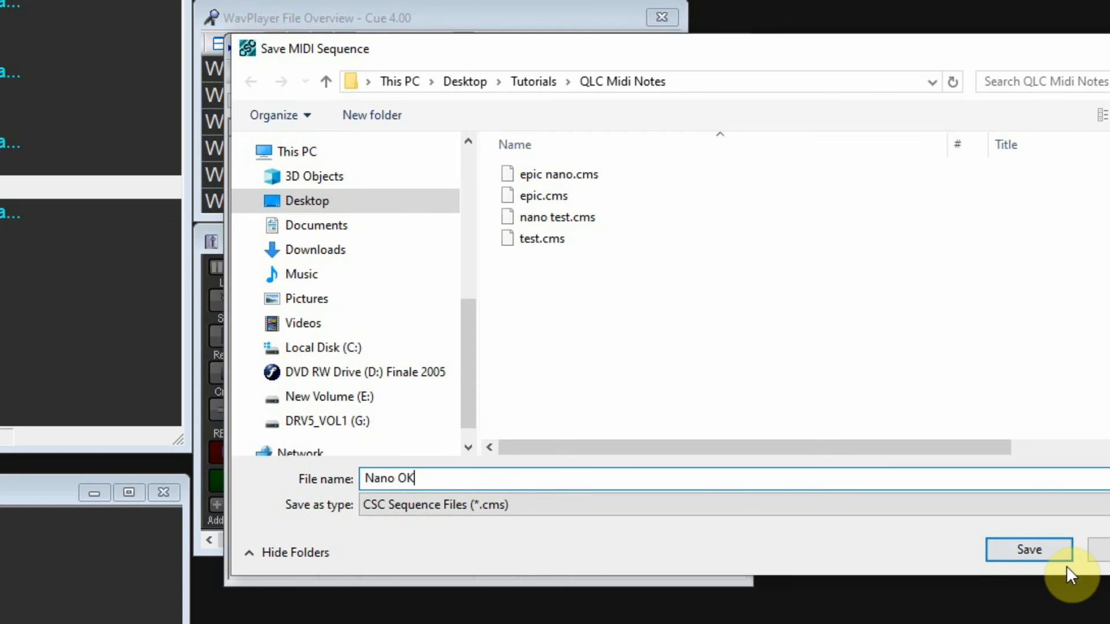
{"action": "left_click", "coordinate": [1042, 549]}
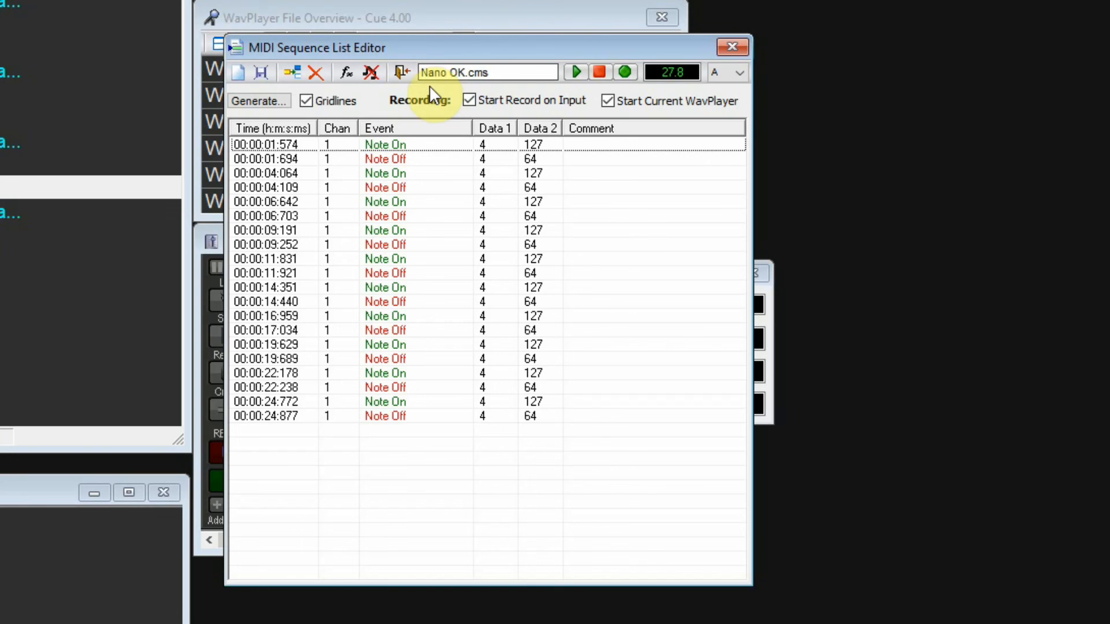
{"action": "left_click", "coordinate": [743, 50]}
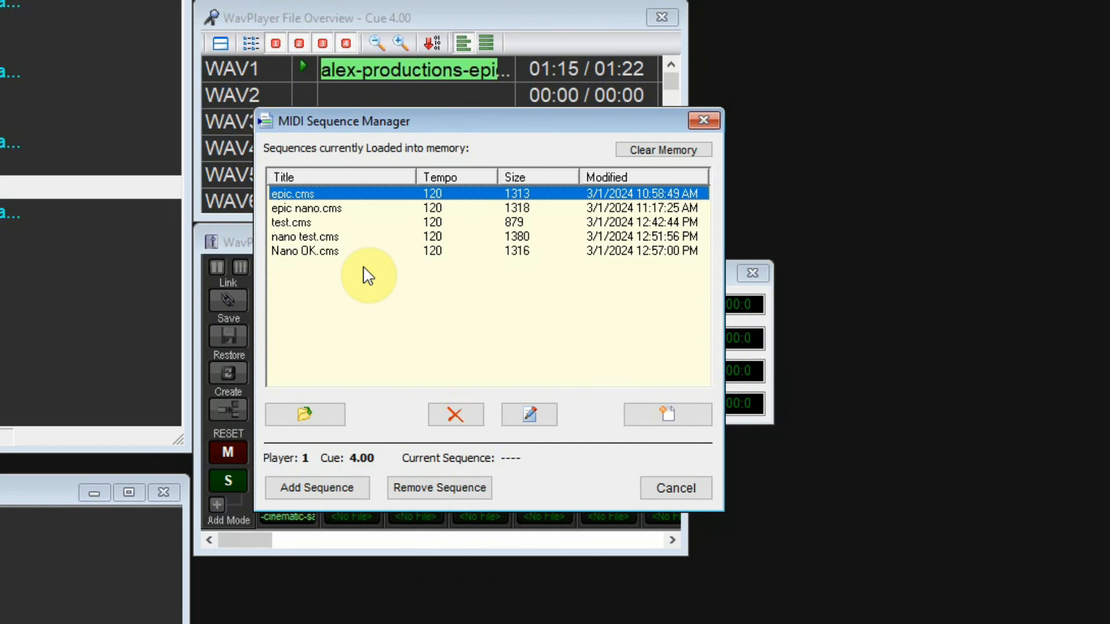
Assign the Nano OK.cms sequence to sequence player 1 of cue 4.00 Nano Demo
{"action": "left_click", "coordinate": [297, 253]}
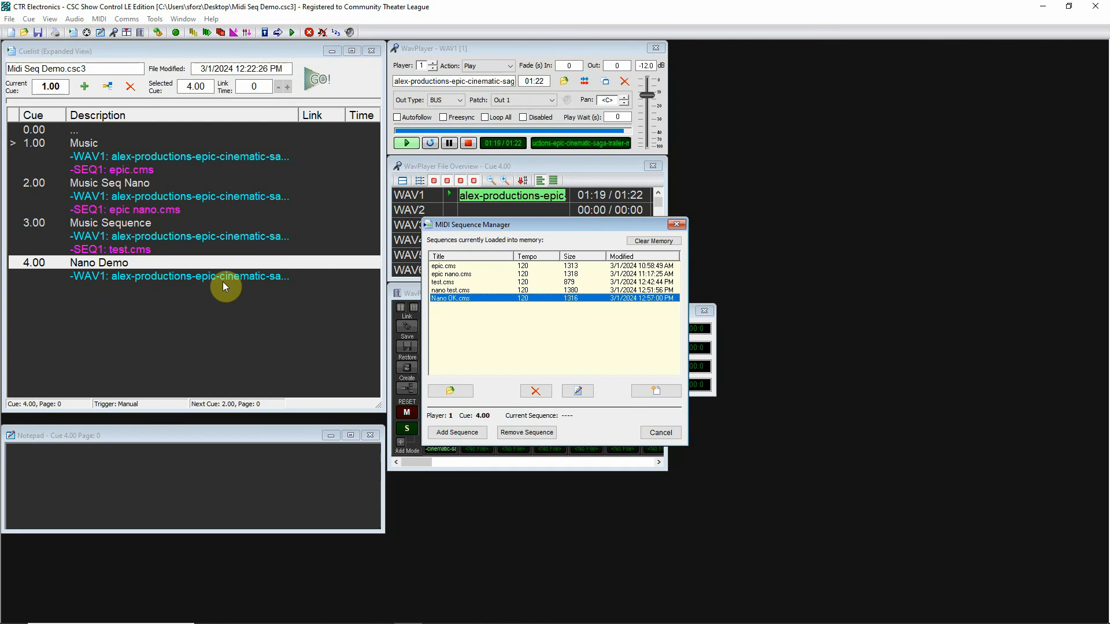
{"action": "left_click", "coordinate": [455, 432]}
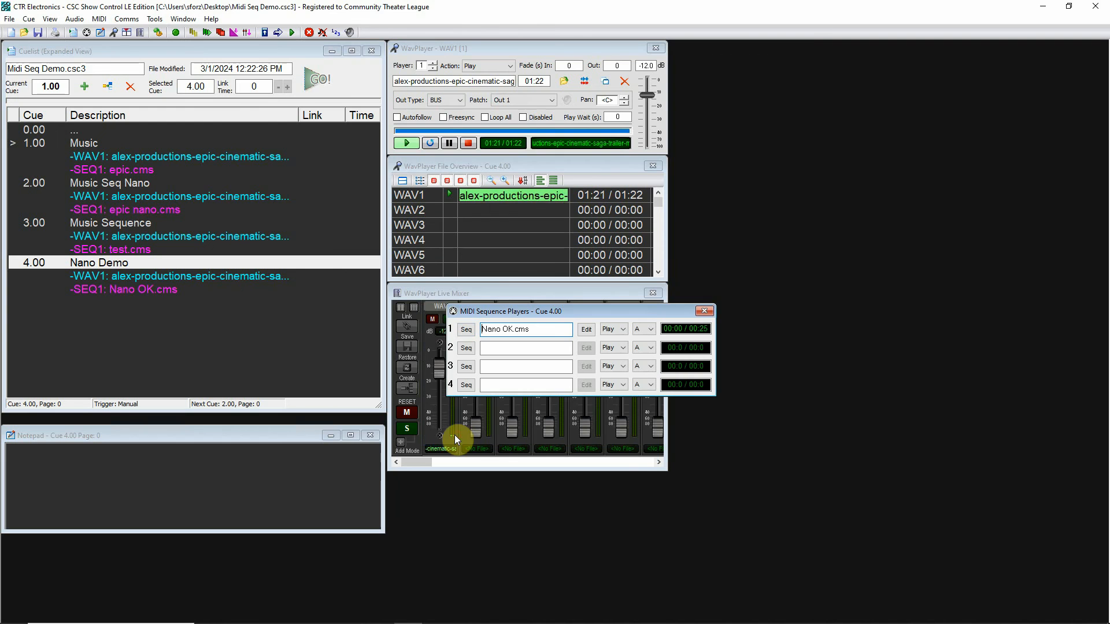
{"action": "left_click", "coordinate": [132, 266]}
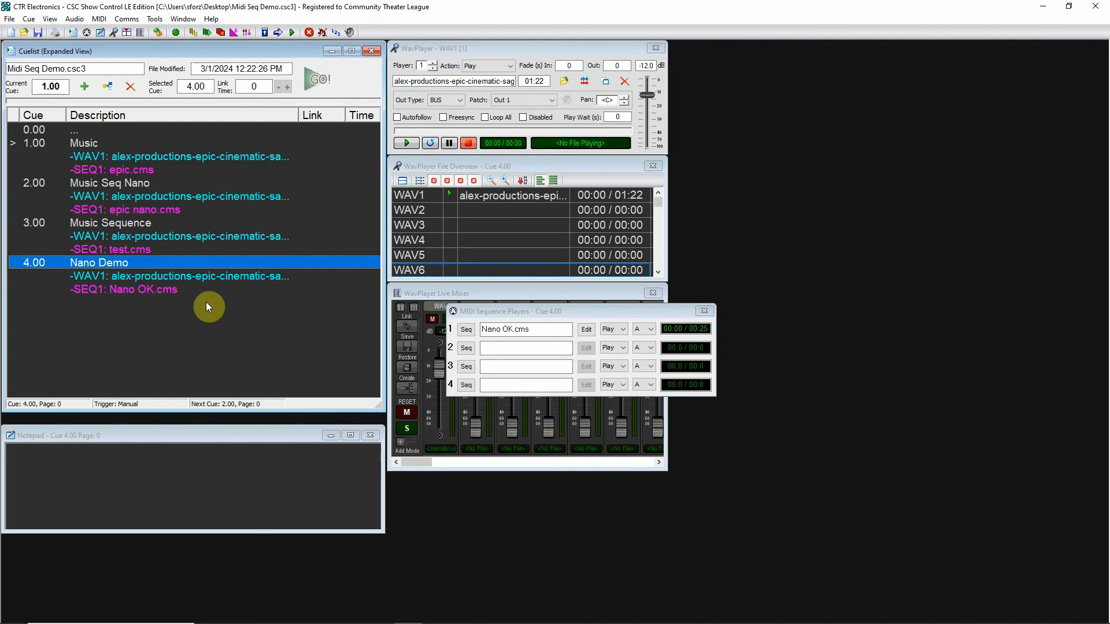
{"action": "left_click", "coordinate": [606, 312]}
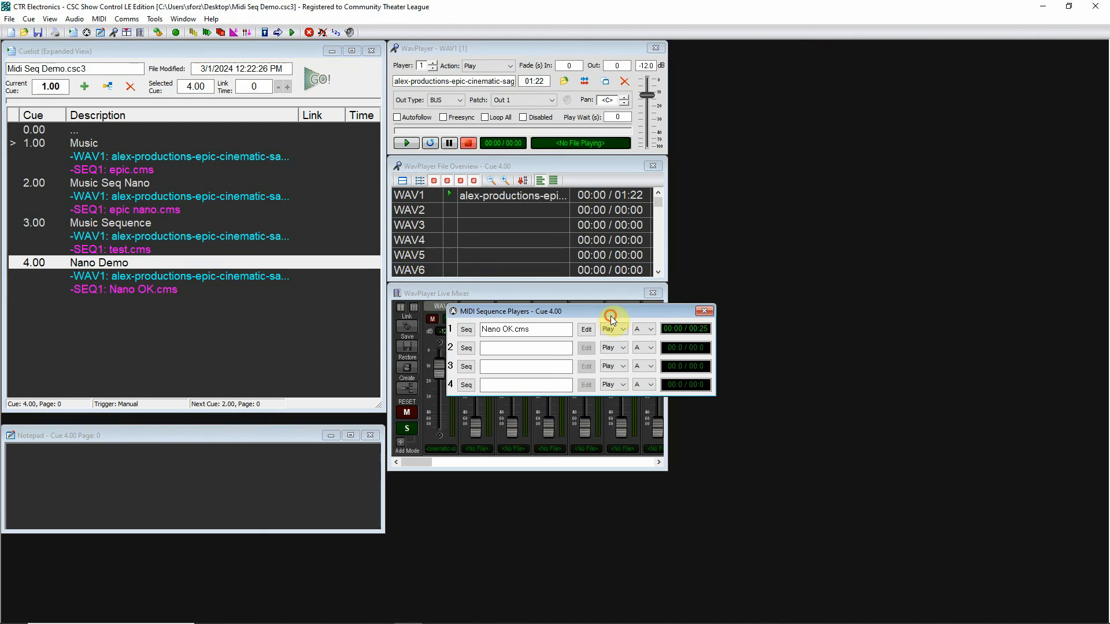
Close the MIDI sequence players, switch to Q Light Controller Plus, and start its Virtual Console cue list in operate mode
{"action": "left_click", "coordinate": [705, 311]}
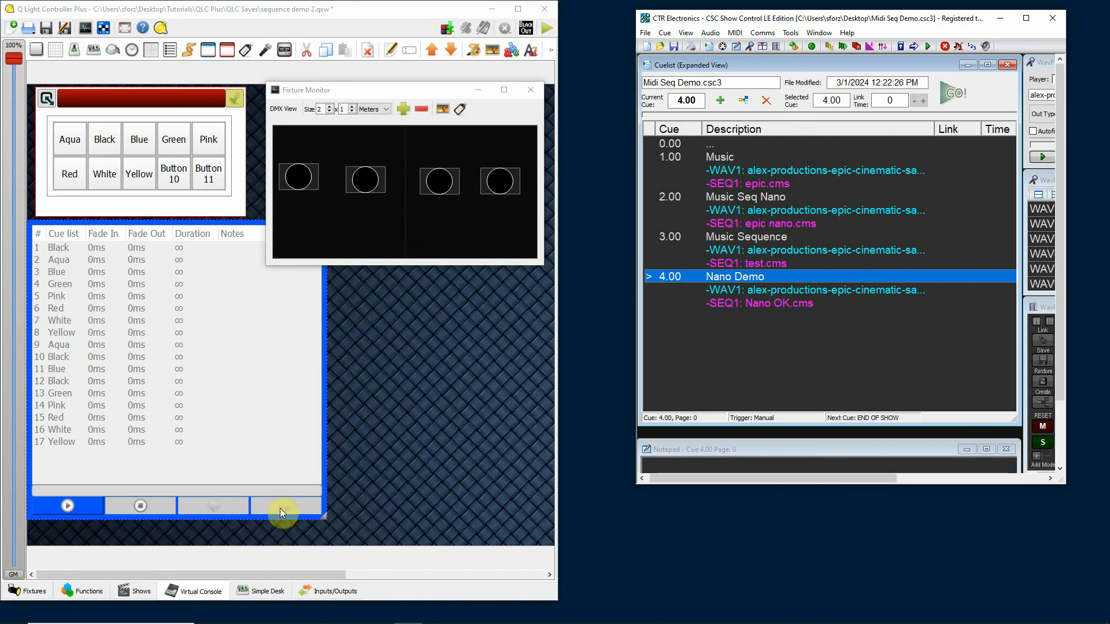
{"action": "left_click", "coordinate": [546, 30]}
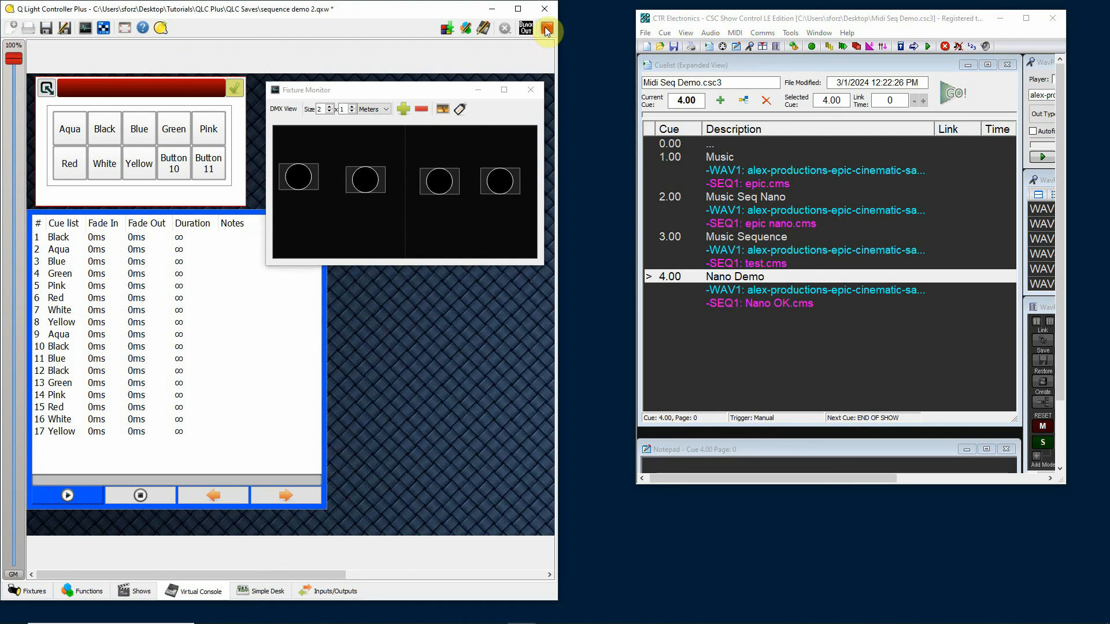
{"action": "left_click", "coordinate": [771, 278]}
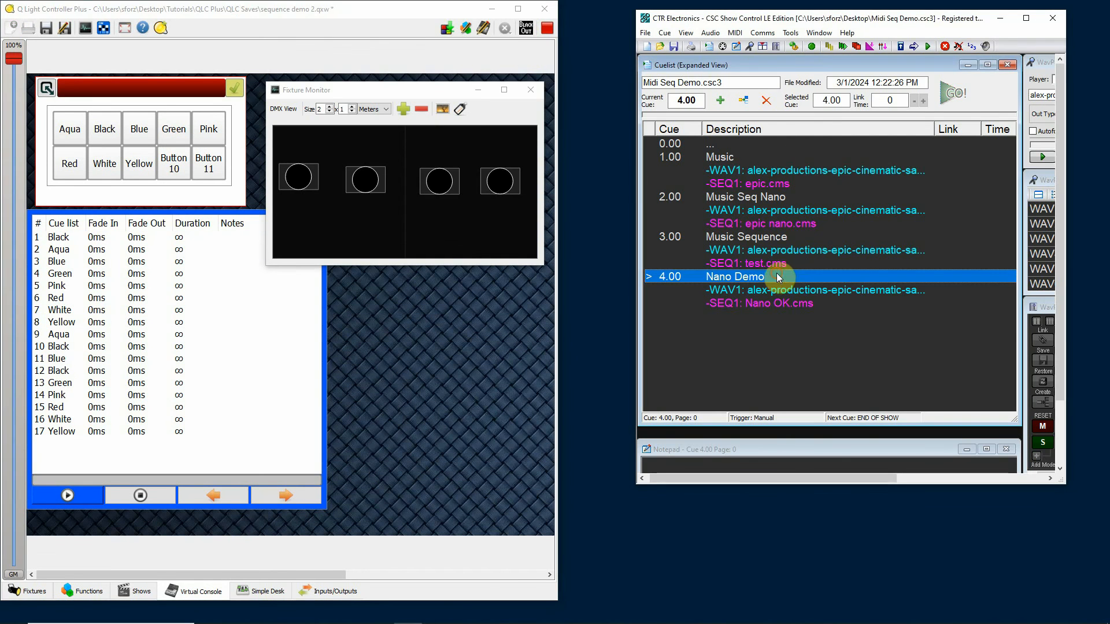
{"action": "left_click", "coordinate": [68, 495]}
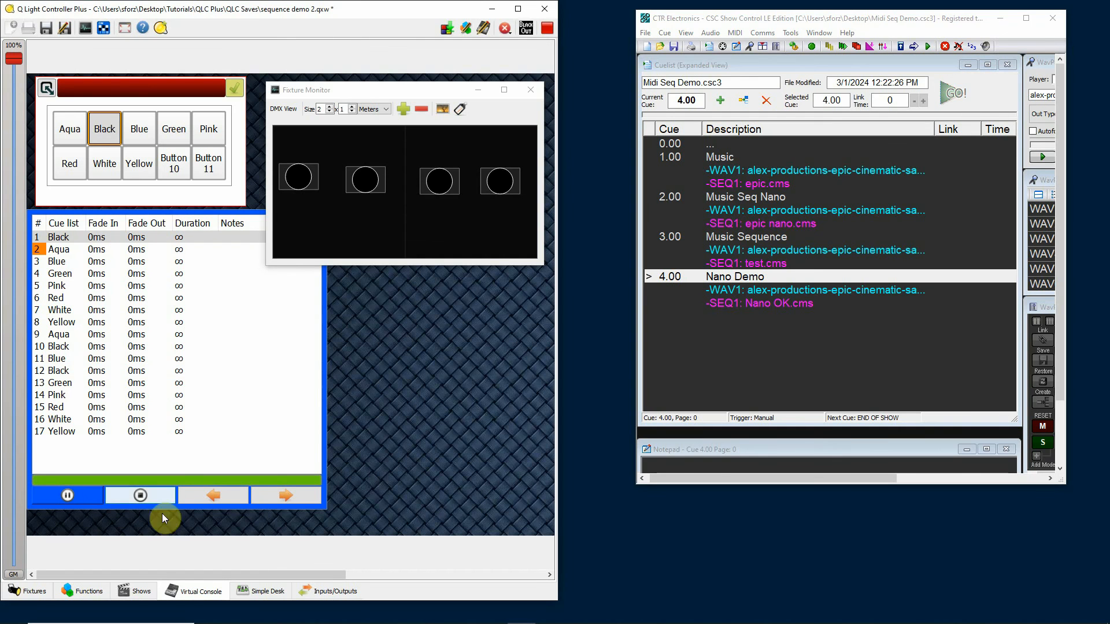
Run cue 4.00 Nano Demo in CSC Show Control to test the light changes, and stop both the show playback and the Q Light Controller Plus cue list
{"action": "left_click", "coordinate": [783, 280]}
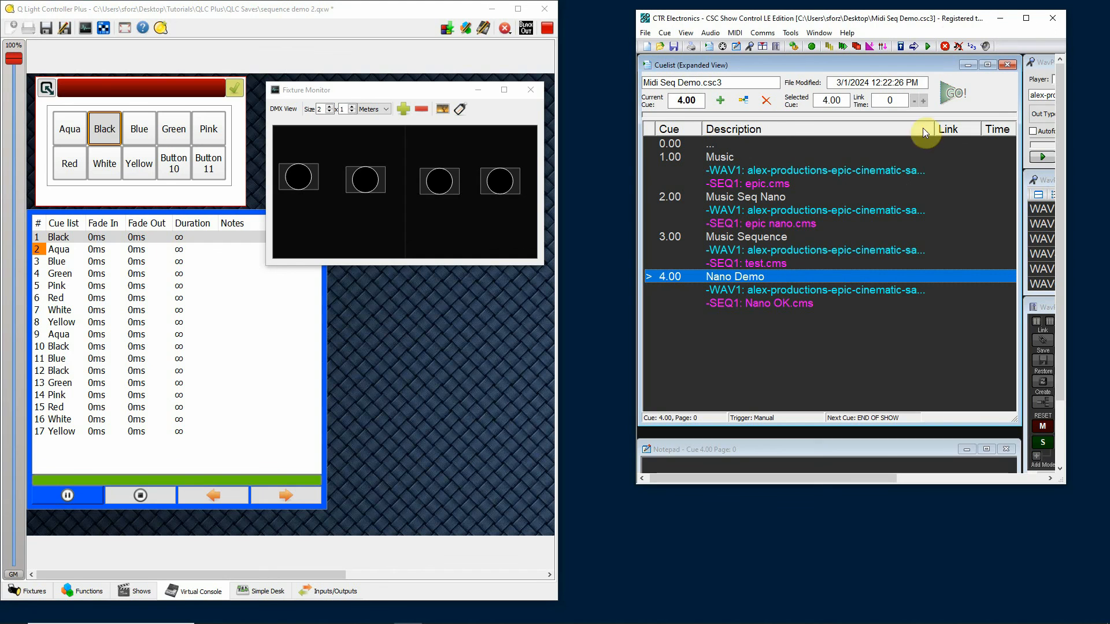
{"action": "left_click", "coordinate": [957, 98]}
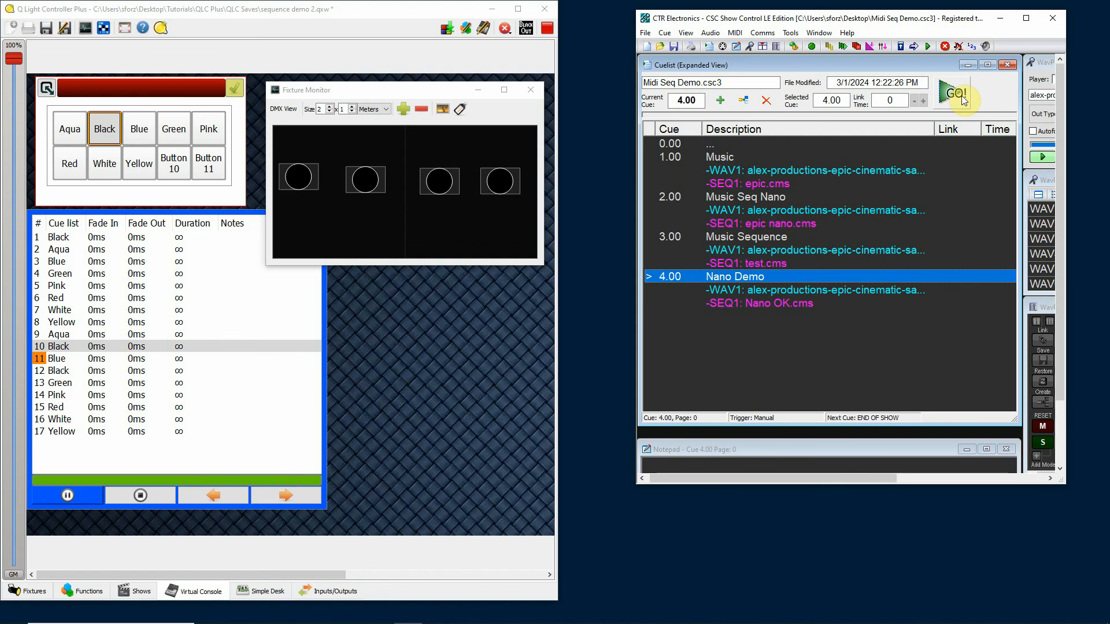
{"action": "left_click", "coordinate": [943, 48]}
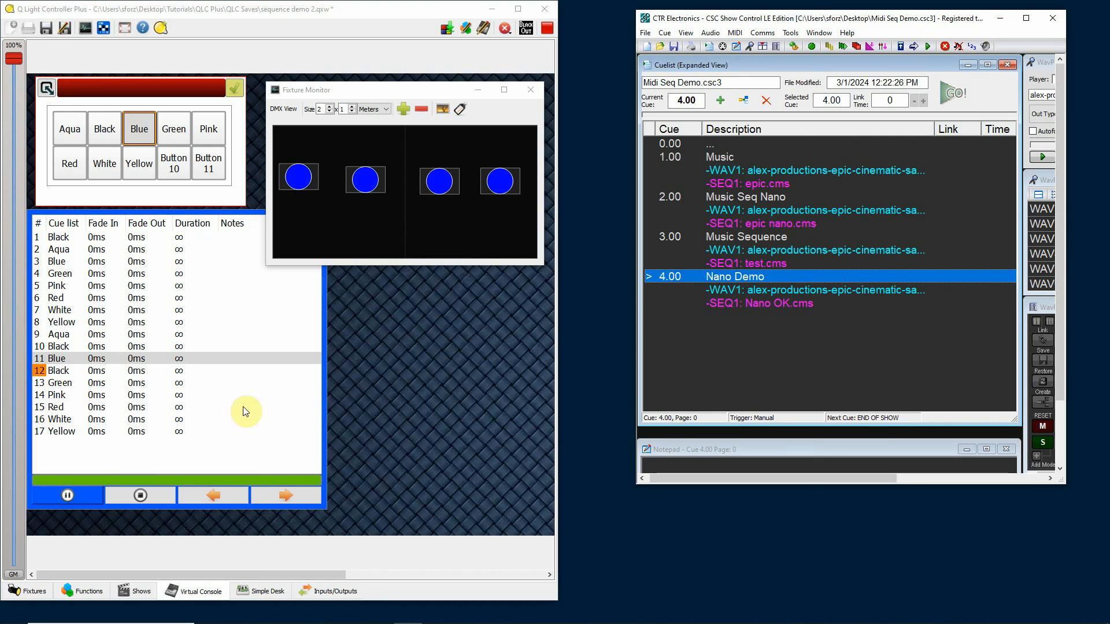
{"action": "left_click", "coordinate": [144, 495]}
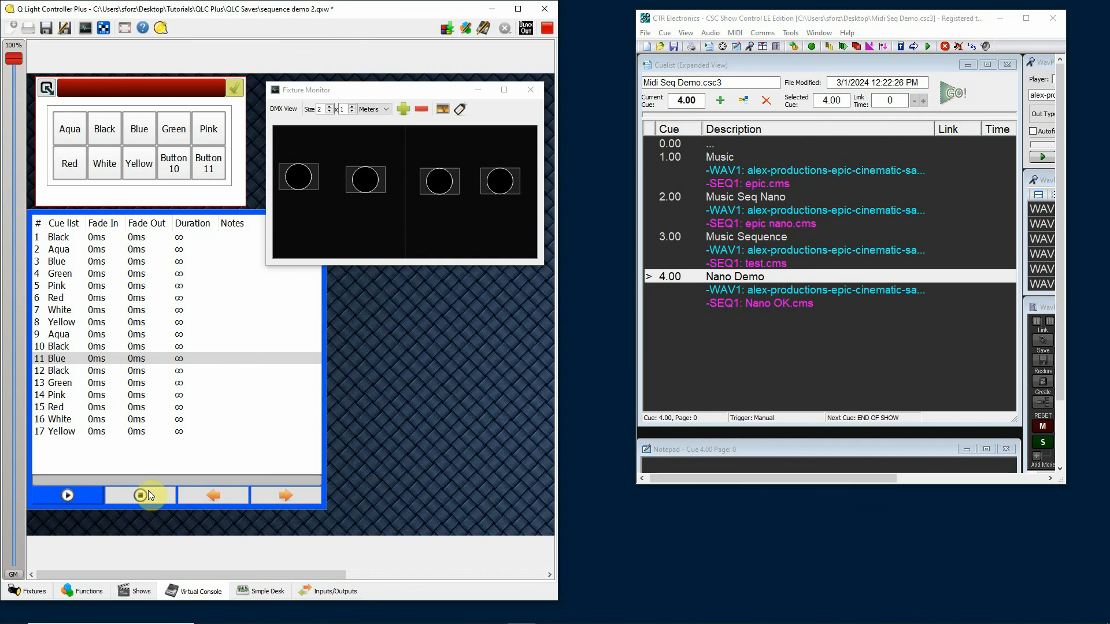
{"action": "left_click", "coordinate": [763, 283]}
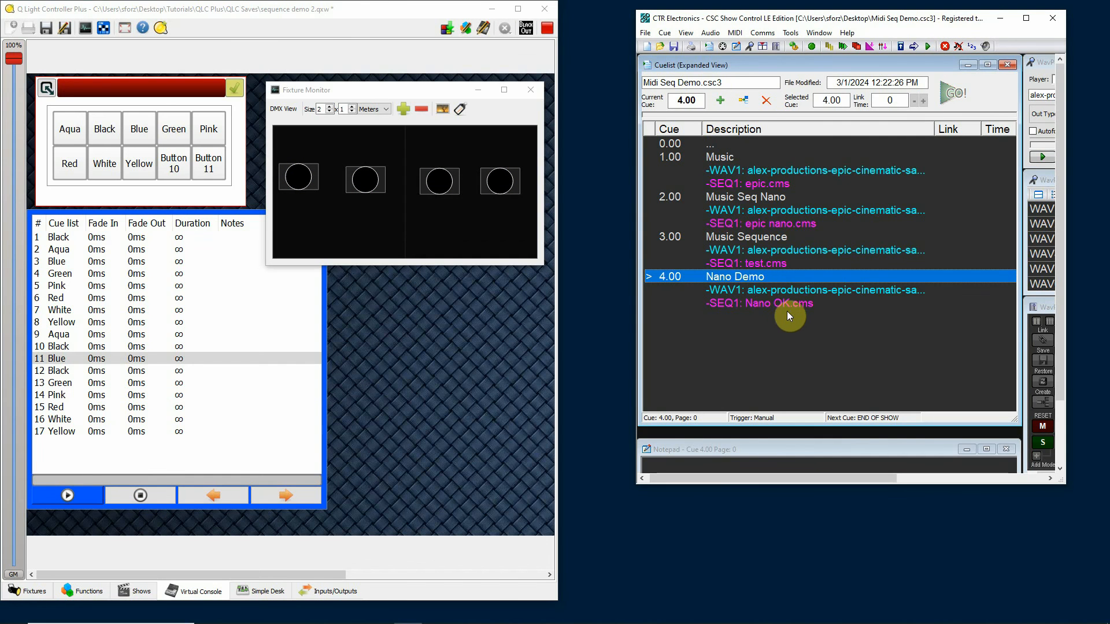